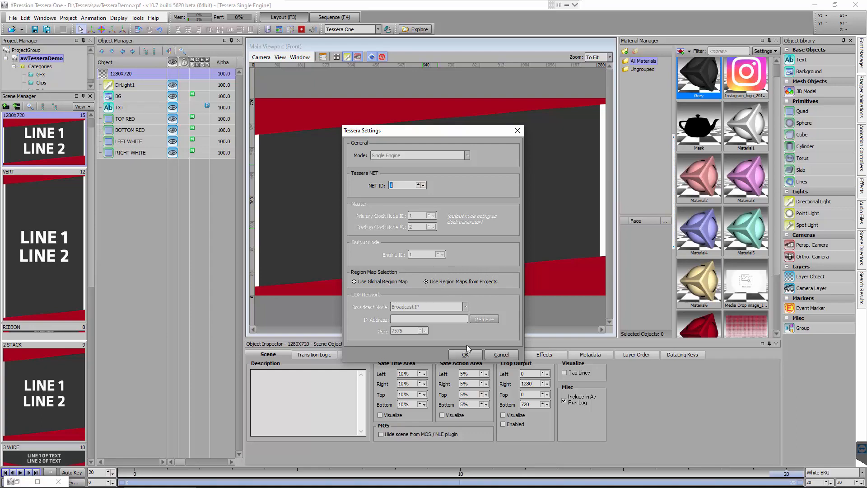
Accept the Tessera settings and review Output Channels 1, 2 and 3 of the Matrox board in the Hardware Setup.
{"action": "left_click", "coordinate": [479, 354]}
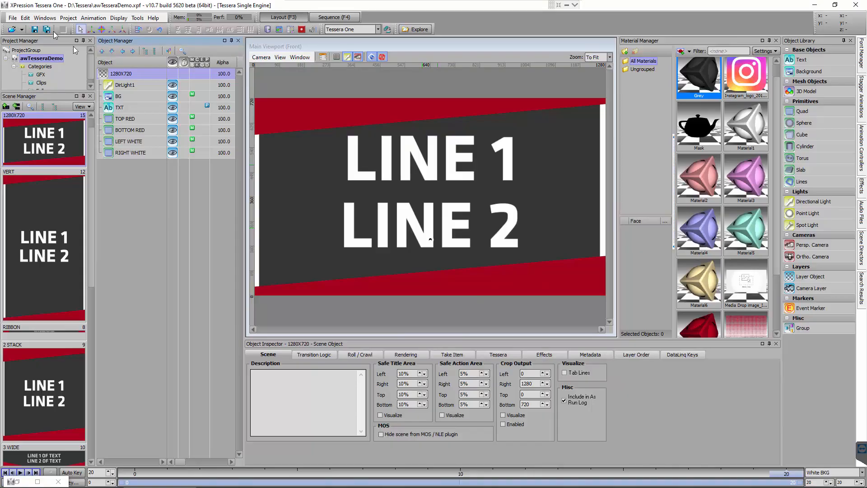
{"action": "left_click", "coordinate": [25, 17]}
{"action": "left_click", "coordinate": [63, 207]}
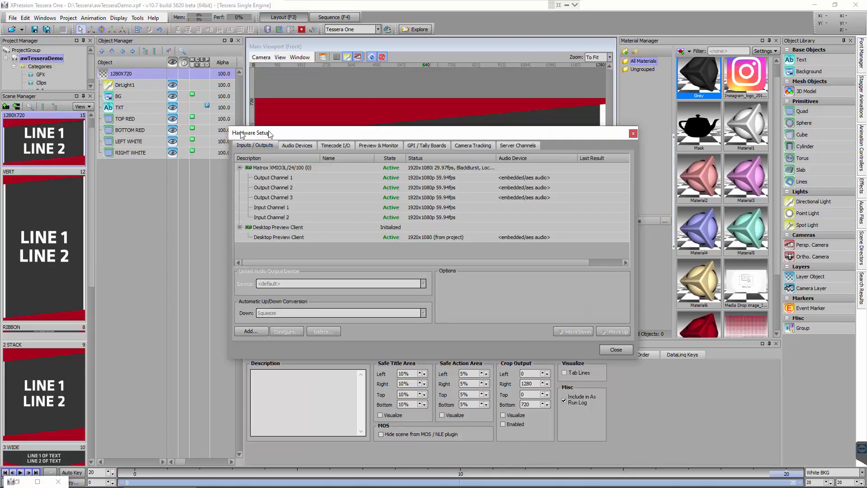
{"action": "left_click", "coordinate": [313, 178]}
{"action": "left_click", "coordinate": [311, 188]}
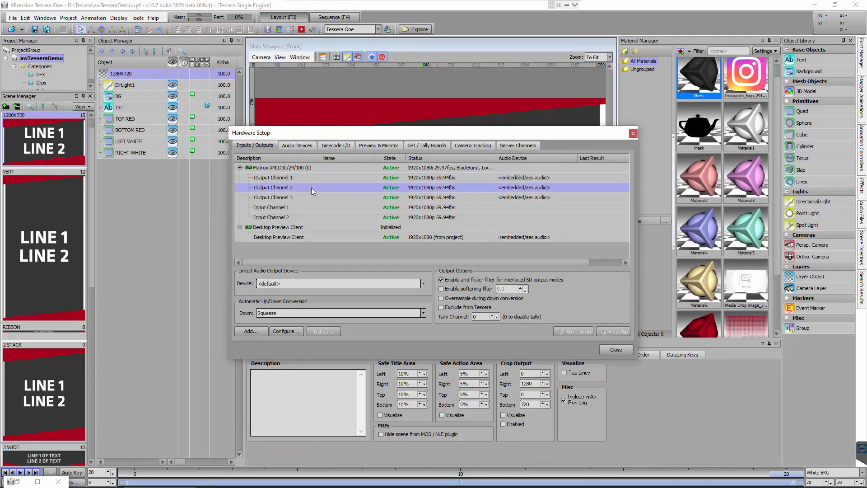
{"action": "left_click", "coordinate": [310, 195]}
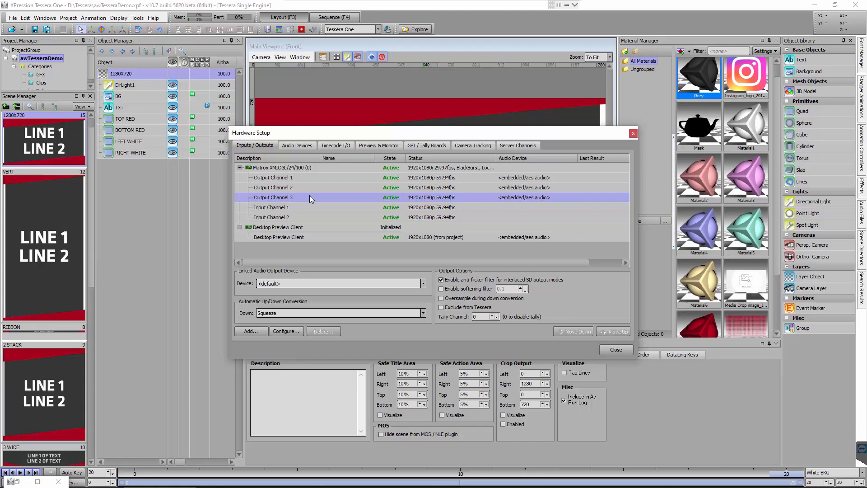
{"action": "left_click", "coordinate": [618, 350]}
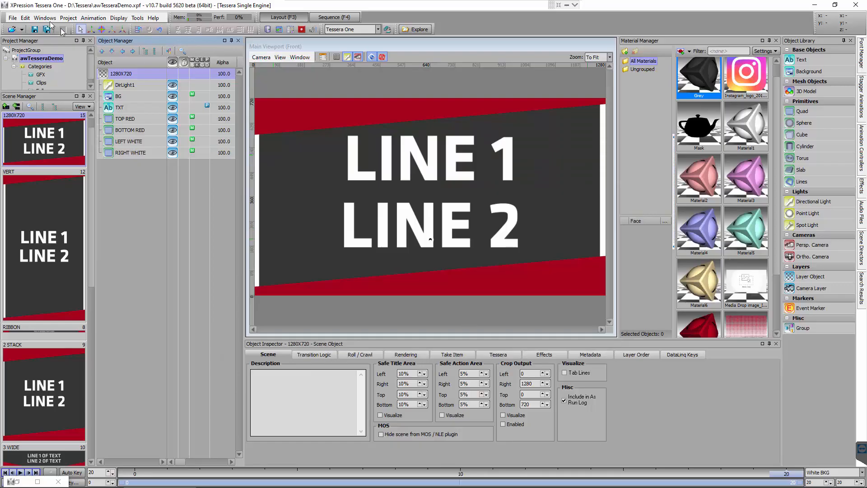
Open the Tessera Region Mapper for the project and add a first destination region layout.
{"action": "left_click", "coordinate": [25, 17]}
{"action": "mouse_move", "coordinate": [63, 167]}
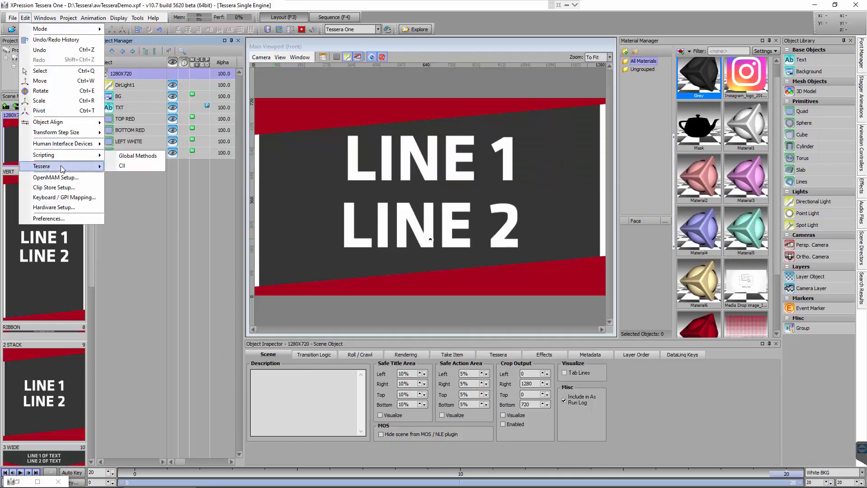
{"action": "left_click", "coordinate": [146, 197]}
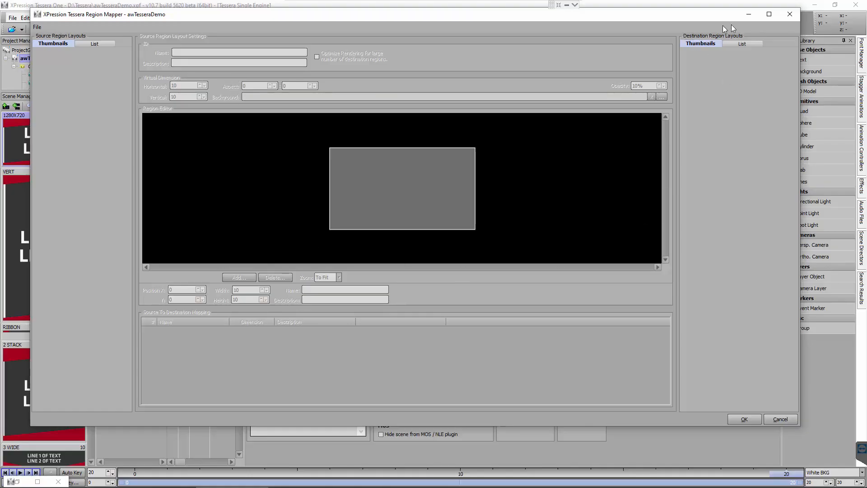
{"action": "right_click", "coordinate": [700, 69]}
{"action": "left_click", "coordinate": [749, 75]}
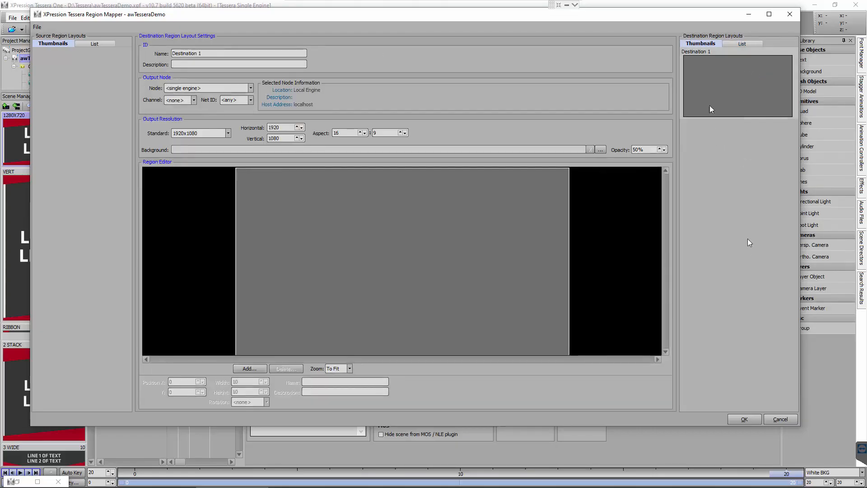
Describe Destination 1 as "Output Channel 1" and assign it to the single engine node on channel 1.
{"action": "left_click", "coordinate": [703, 76]}
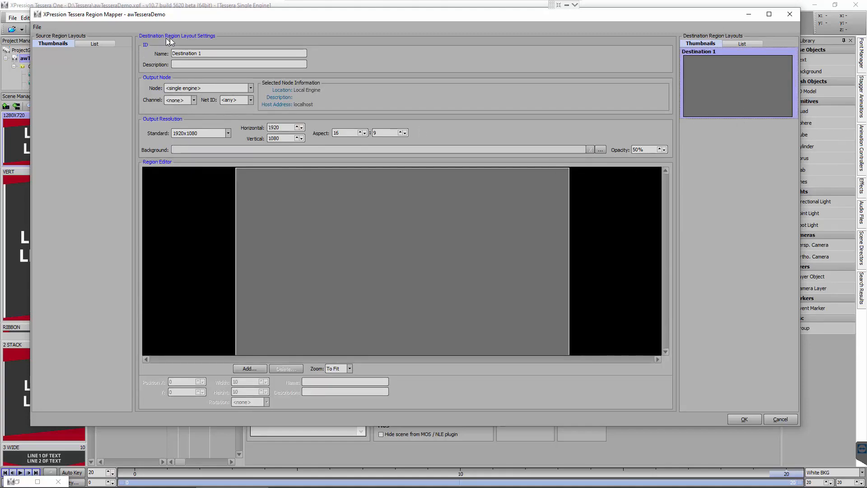
{"action": "left_click", "coordinate": [228, 66]}
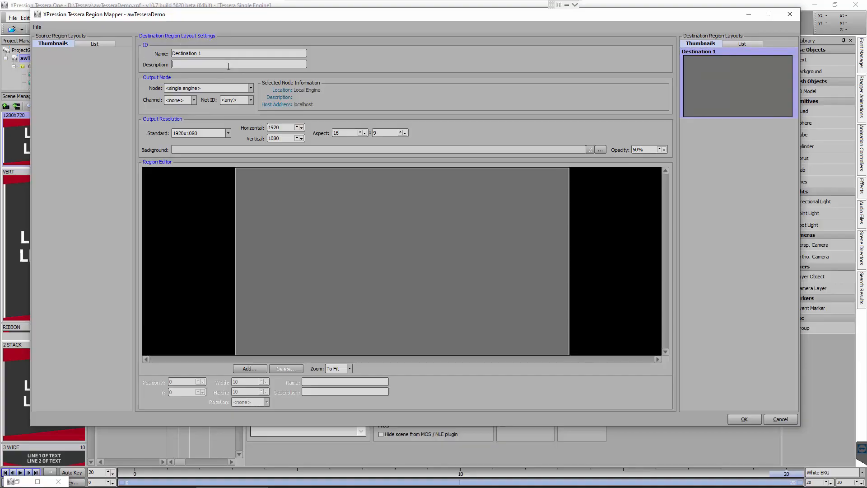
{"action": "type", "text": "Output Channel 1"}
{"action": "left_click", "coordinate": [252, 89]}
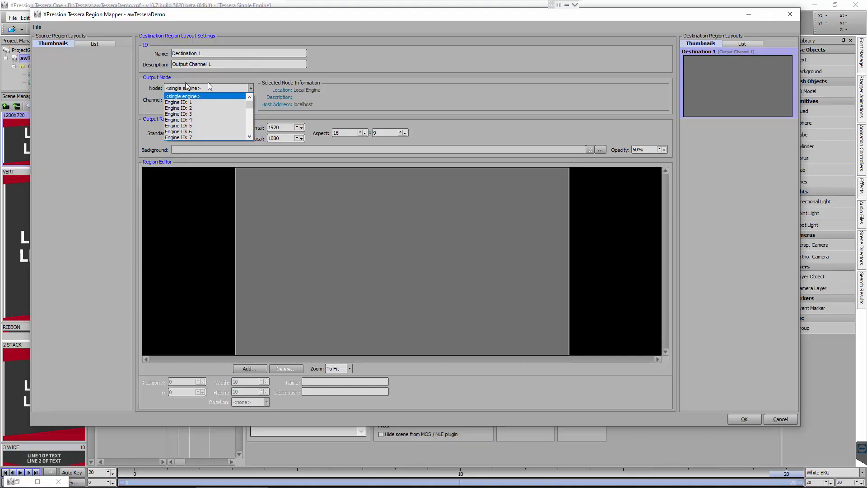
{"action": "left_click", "coordinate": [196, 96]}
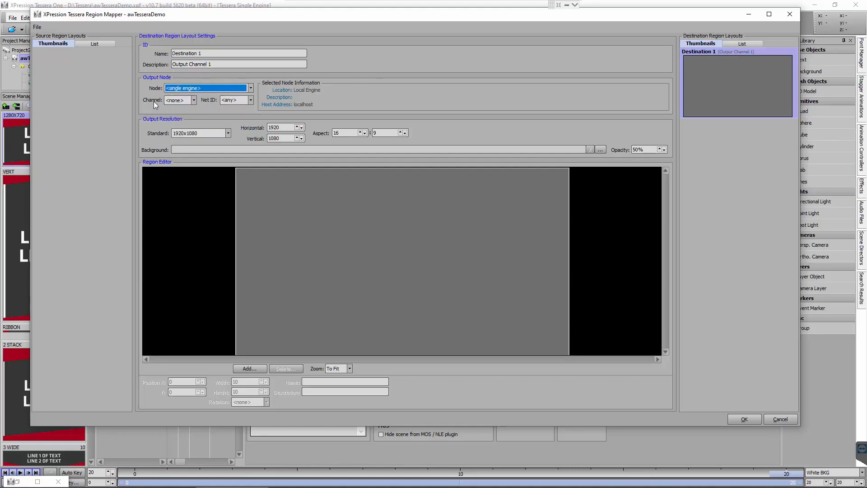
{"action": "left_click", "coordinate": [192, 99]}
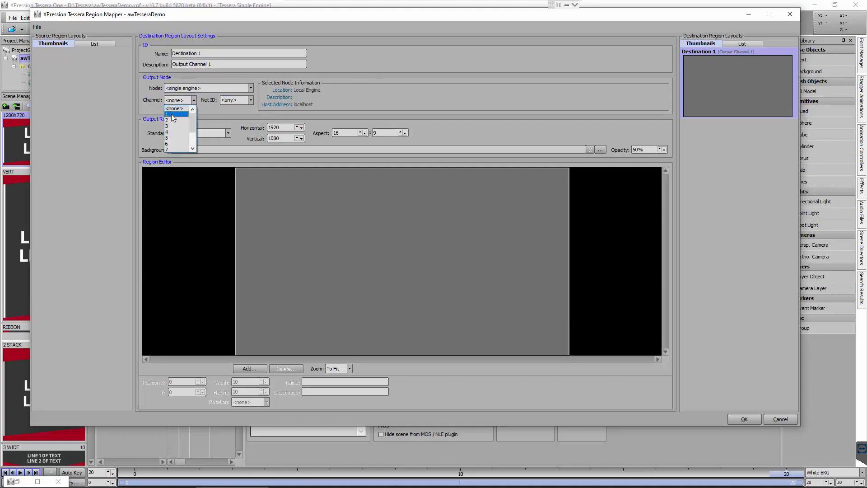
{"action": "left_click", "coordinate": [172, 115]}
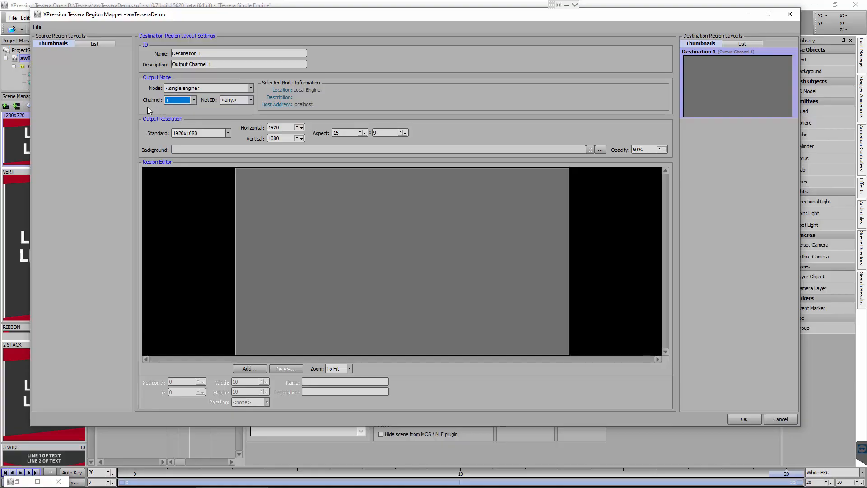
{"action": "left_click", "coordinate": [721, 76]}
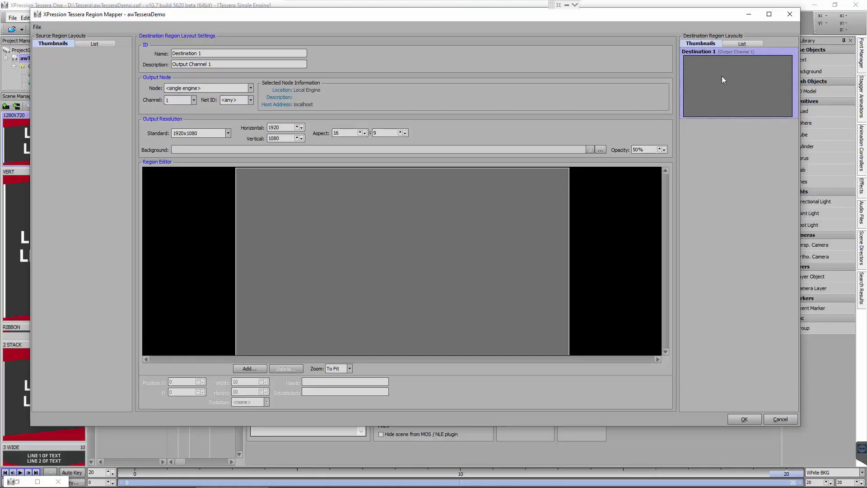
Add a second destination region layout, describe it as "Output Channel 2" and assign it to channel 2.
{"action": "right_click", "coordinate": [708, 137]}
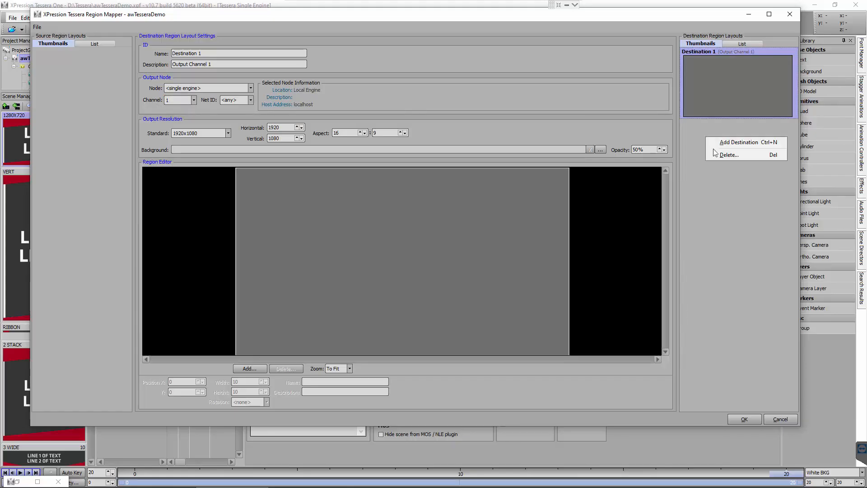
{"action": "left_click", "coordinate": [723, 143]}
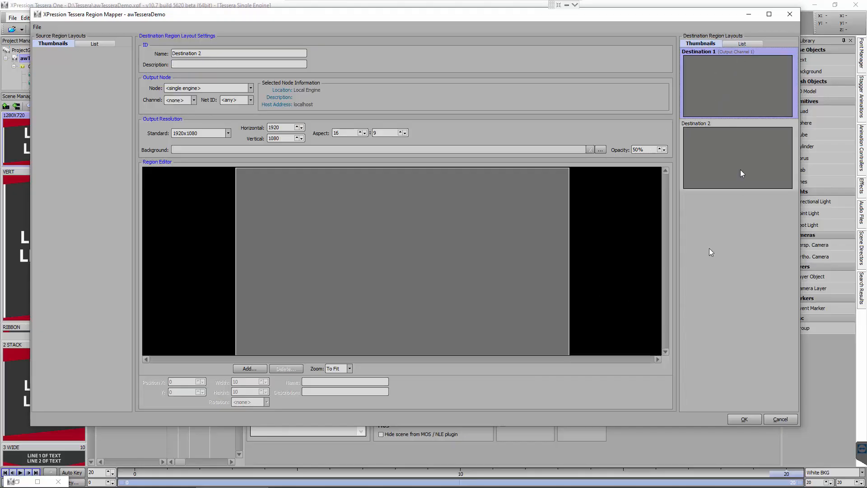
{"action": "left_click", "coordinate": [739, 146]}
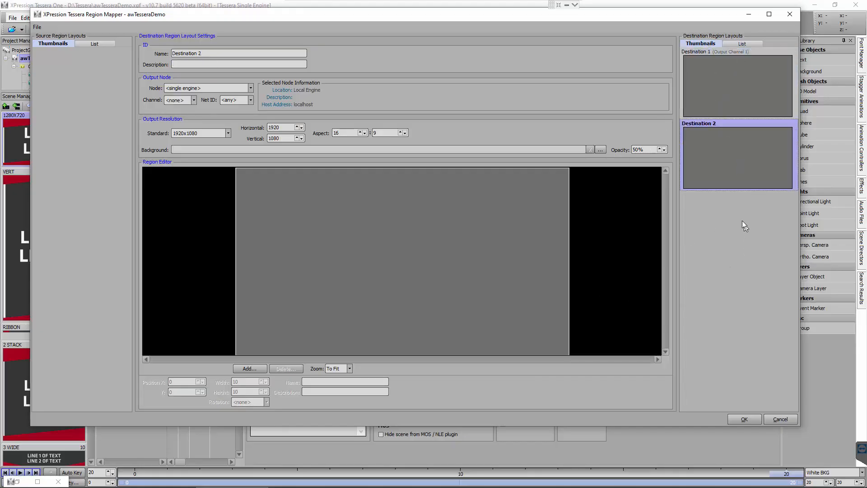
{"action": "left_click", "coordinate": [181, 65]}
{"action": "type", "text": "Output"}
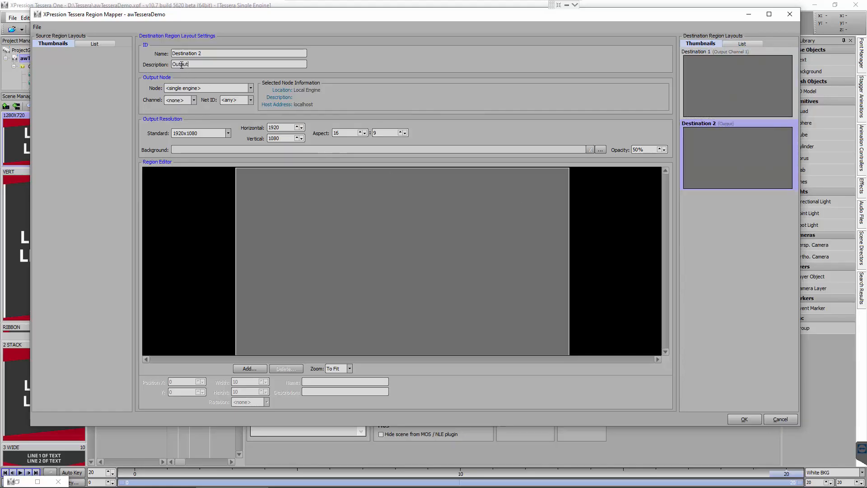
{"action": "type", "text": " Channel 2"}
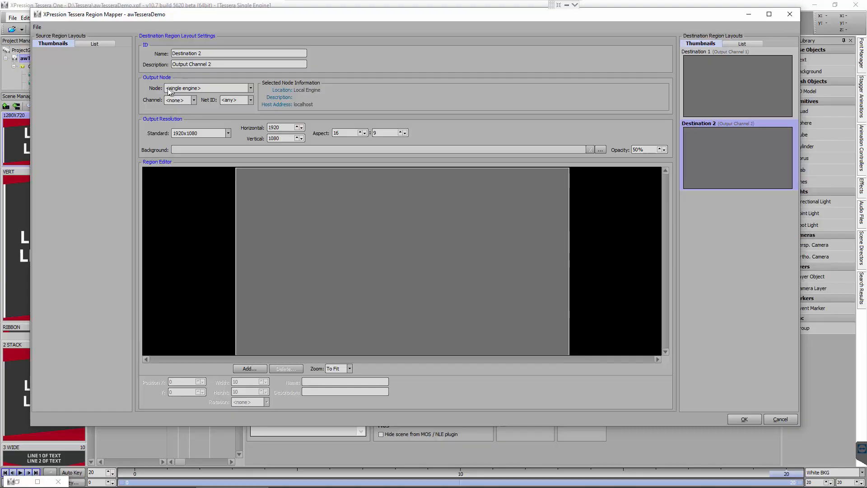
{"action": "left_click", "coordinate": [193, 100]}
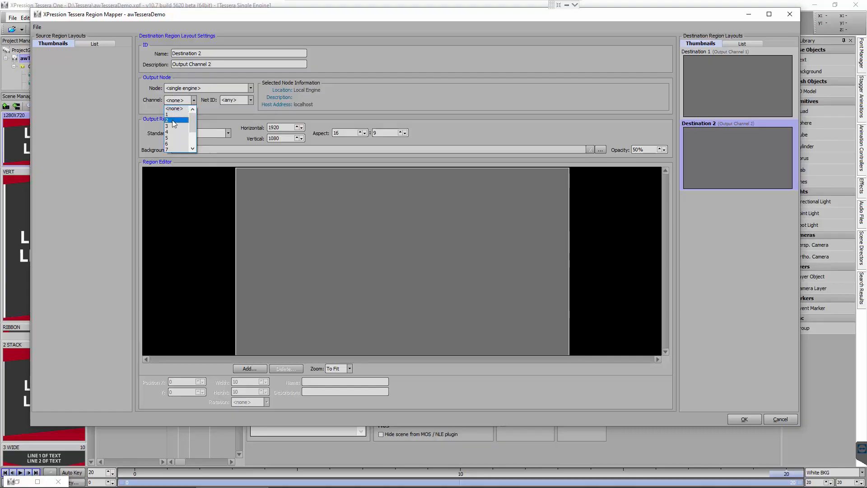
{"action": "left_click", "coordinate": [173, 120]}
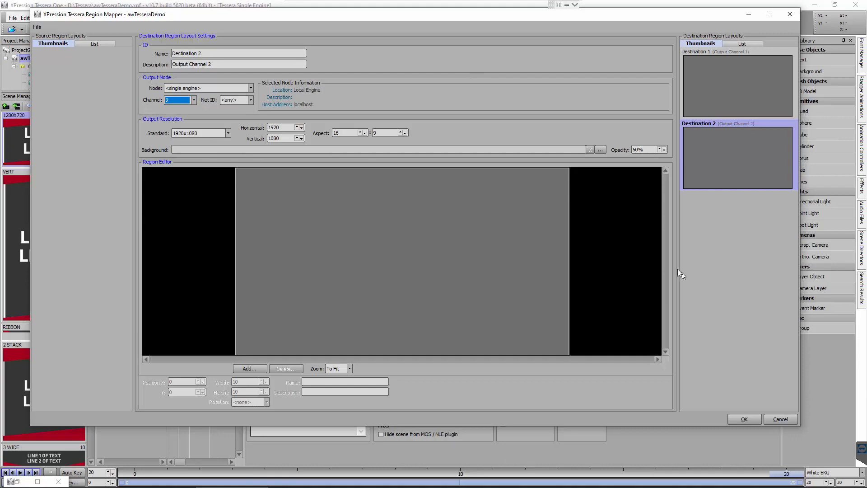
Add a third destination region layout, describe it as "Output Channel 3" and assign it to channel 3.
{"action": "right_click", "coordinate": [692, 224]}
{"action": "left_click", "coordinate": [727, 219]}
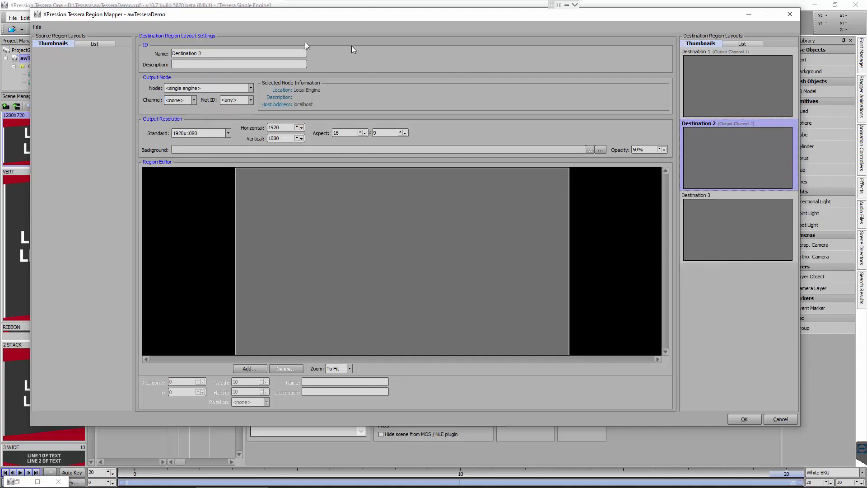
{"action": "left_click", "coordinate": [250, 65]}
{"action": "type", "text": "Output Channel 3"}
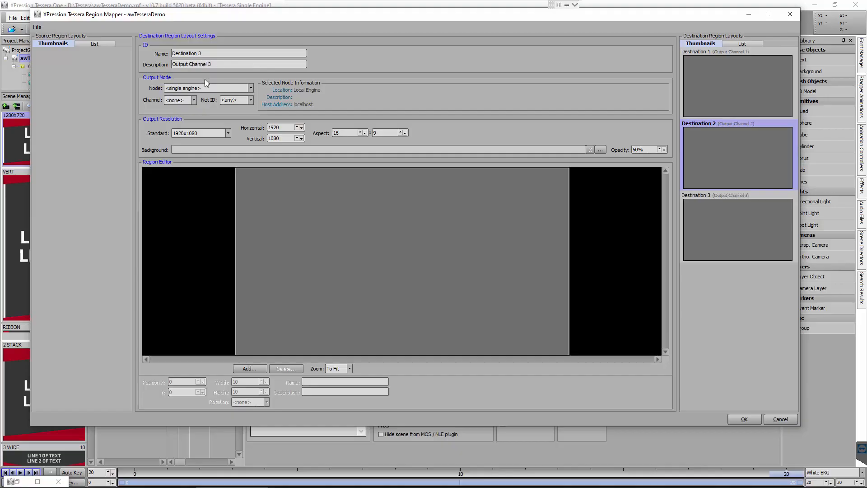
{"action": "left_click", "coordinate": [194, 100]}
{"action": "left_click", "coordinate": [173, 126]}
{"action": "left_click", "coordinate": [719, 240]}
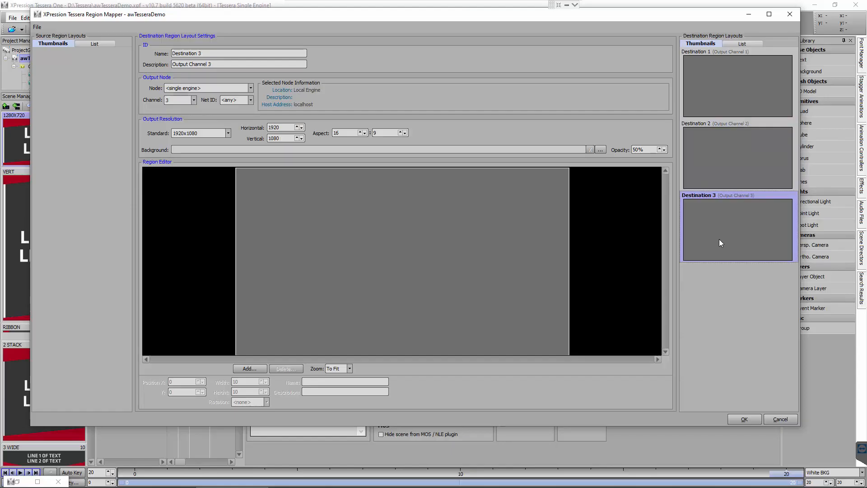
Add a source region layout in the Region Mapper, keeping the mapper window clear of the scene list.
{"action": "left_click_drag", "start_coordinate": [340, 13], "coordinate": [566, 65]}
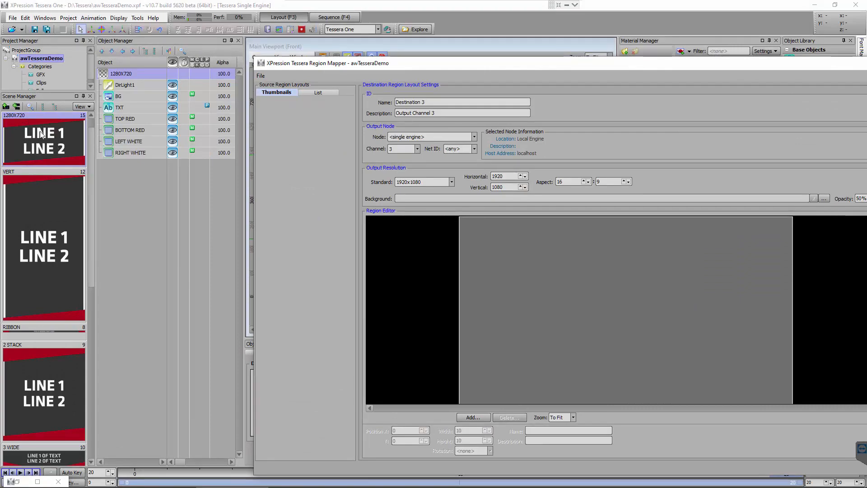
{"action": "left_click_drag", "start_coordinate": [355, 65], "coordinate": [307, 41]}
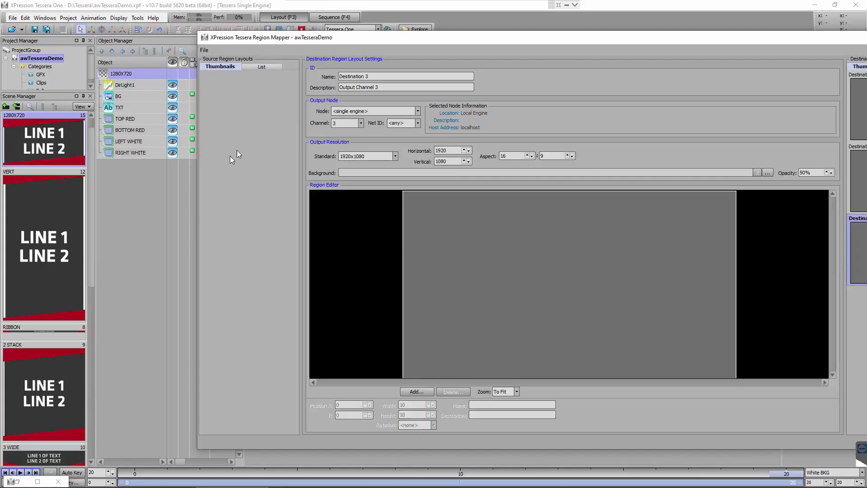
{"action": "right_click", "coordinate": [212, 82]}
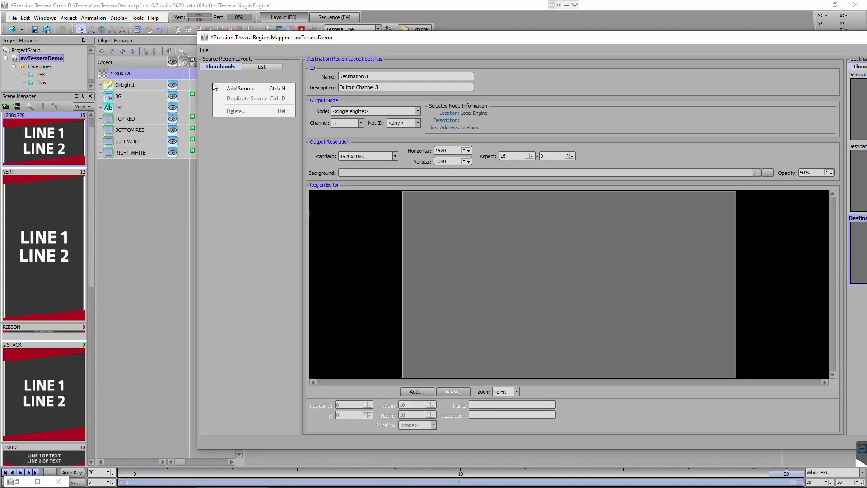
{"action": "left_click", "coordinate": [247, 87]}
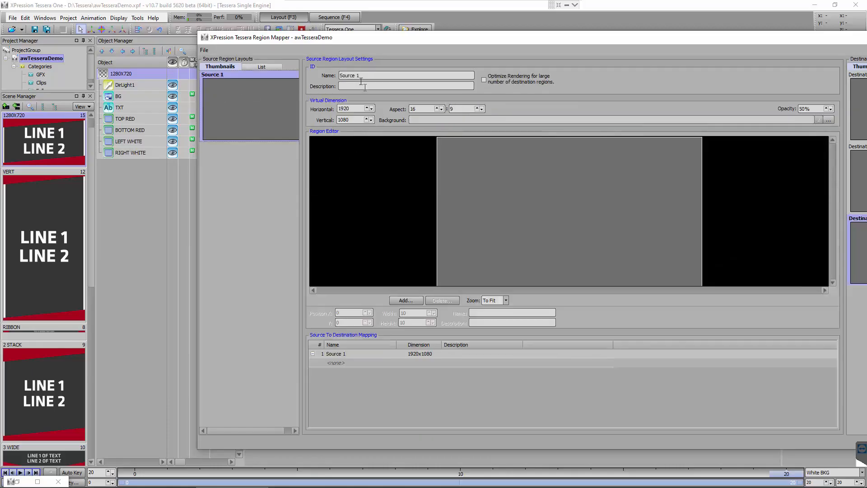
{"action": "left_click", "coordinate": [255, 74]}
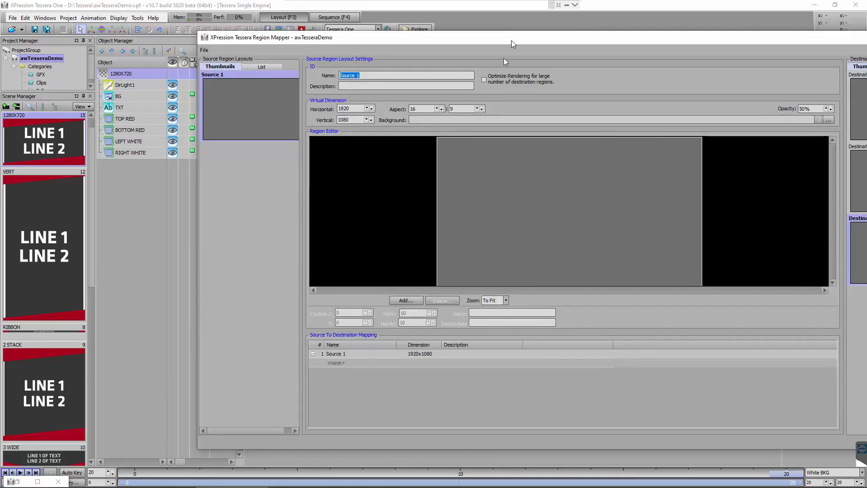
{"action": "left_click_drag", "start_coordinate": [511, 38], "coordinate": [496, 89]}
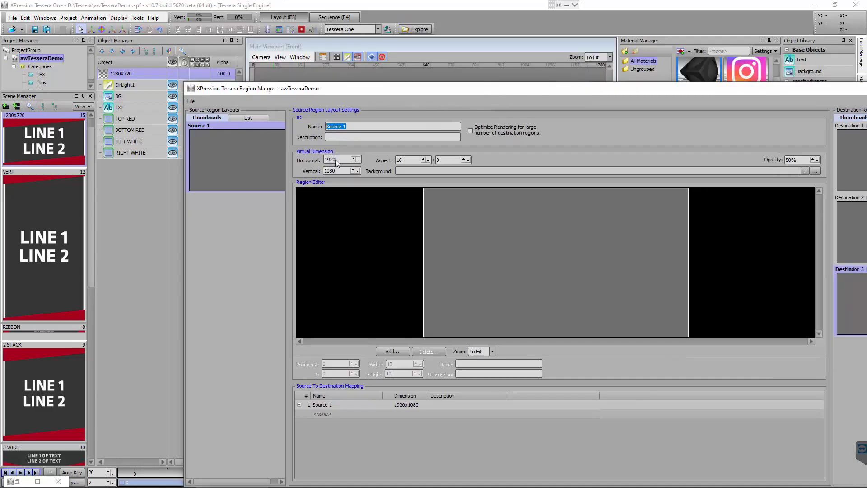
Add the 1280X720 scene to Group 1 in the sequence and view the outputs available for that take item.
{"action": "left_click", "coordinate": [327, 17]}
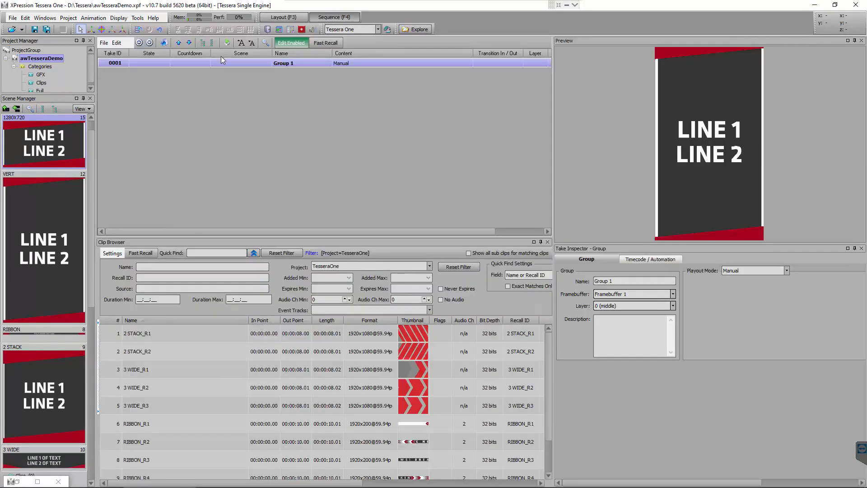
{"action": "left_click_drag", "start_coordinate": [49, 152], "coordinate": [270, 124]}
{"action": "left_click_drag", "start_coordinate": [457, 231], "coordinate": [575, 187]}
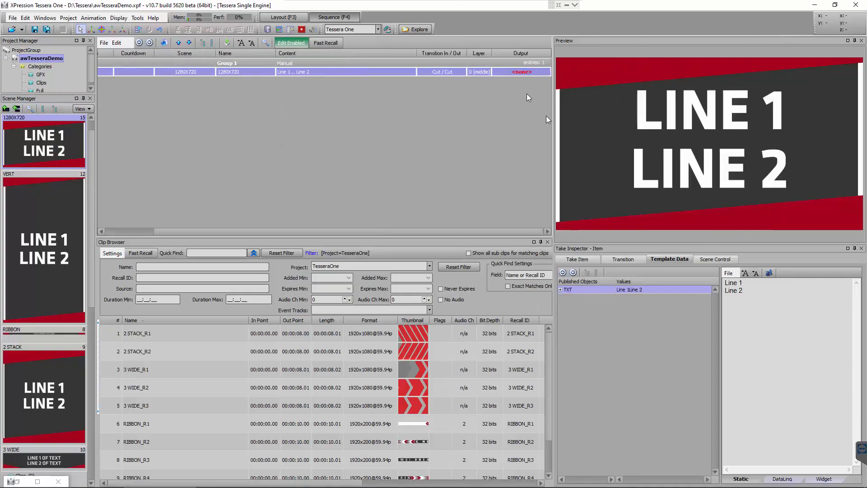
{"action": "left_click", "coordinate": [550, 73]}
{"action": "left_click", "coordinate": [548, 73]}
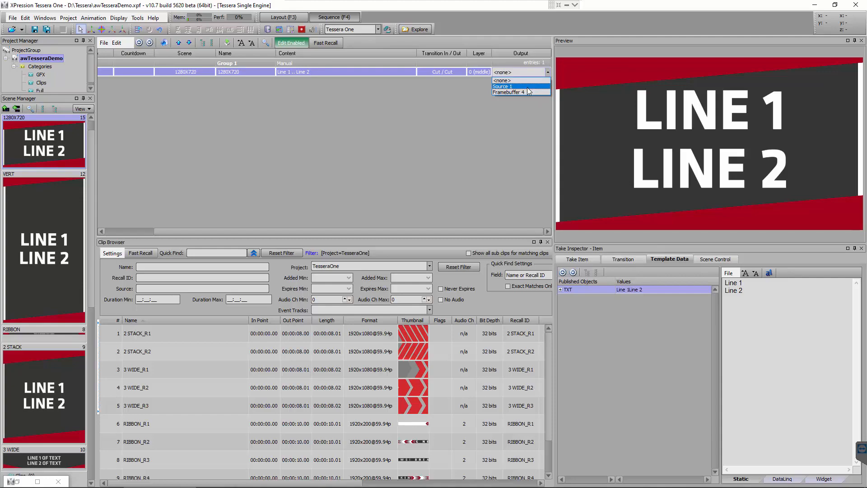
{"action": "left_click", "coordinate": [268, 129]}
{"action": "mouse_move", "coordinate": [36, 477]}
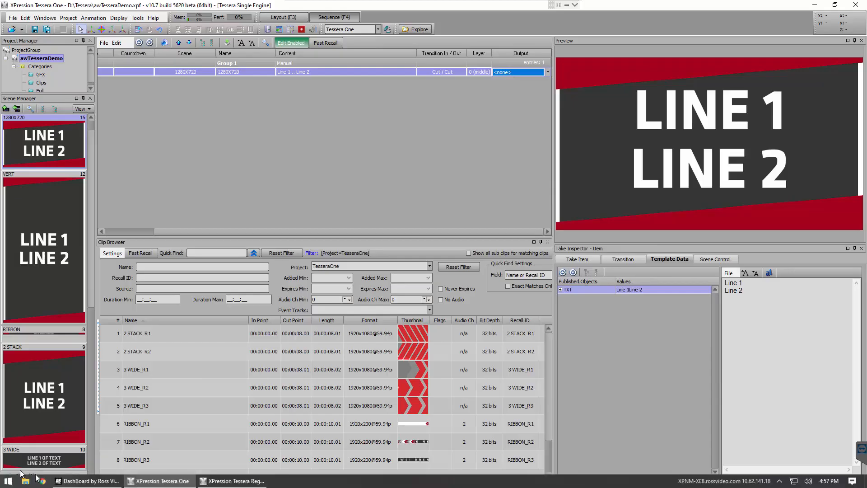
In the Region Mapper, name the new source region layout "1280x720" and set its virtual dimension to 1280 by 720.
{"action": "left_click", "coordinate": [232, 480]}
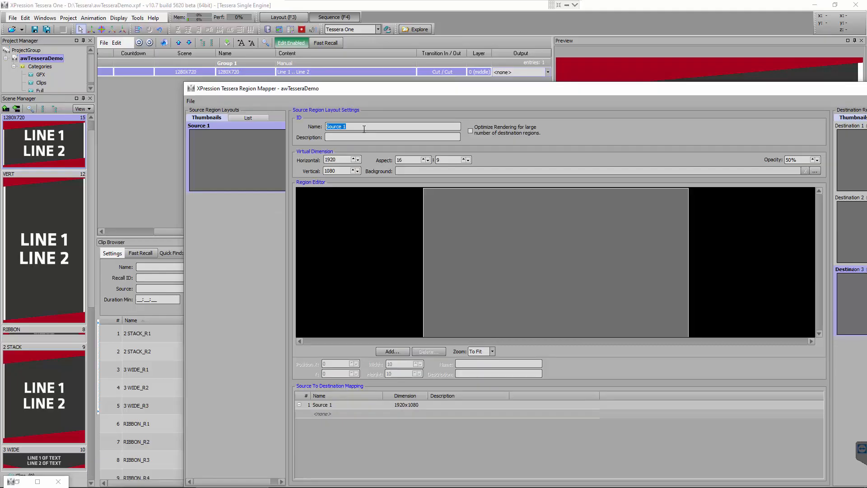
{"action": "type", "text": "1280x720"}
{"action": "left_click", "coordinate": [226, 154]}
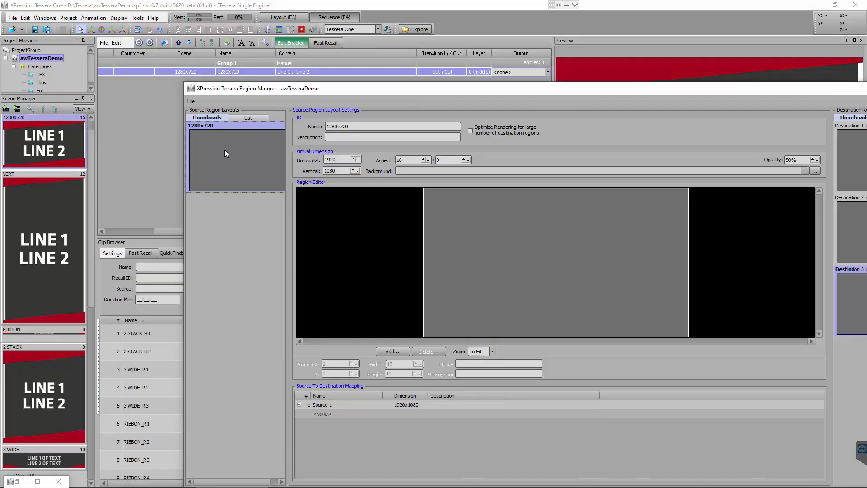
{"action": "double_click", "coordinate": [343, 160]}
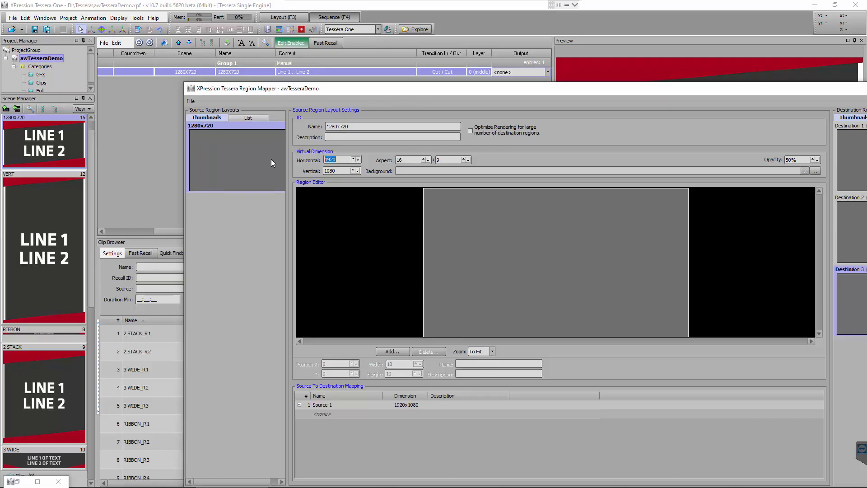
{"action": "type", "text": "1280"}
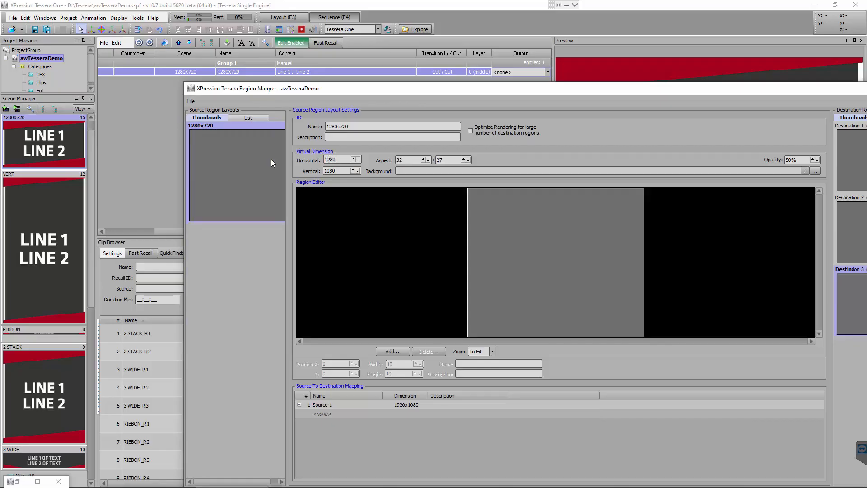
{"action": "double_click", "coordinate": [337, 171]}
{"action": "type", "text": "720"}
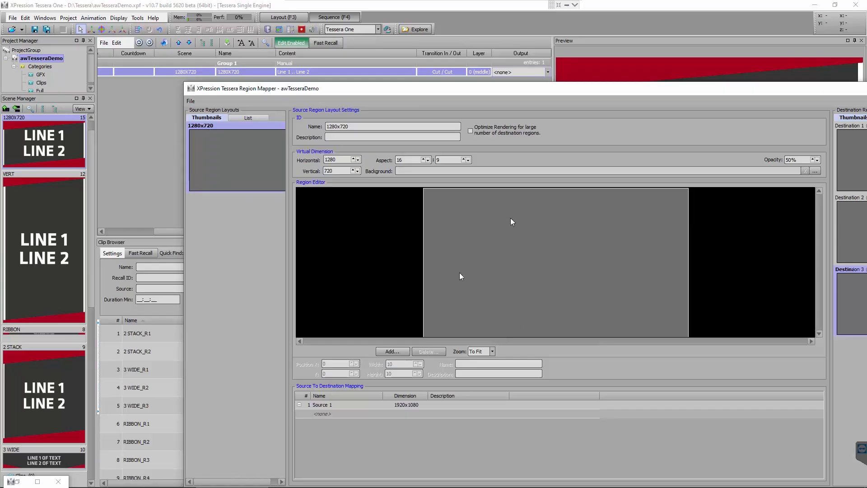
Add a 1280 by 720 region to the Destination 1 layout and set its X position to 0.
{"action": "left_click_drag", "start_coordinate": [492, 87], "coordinate": [393, 33]}
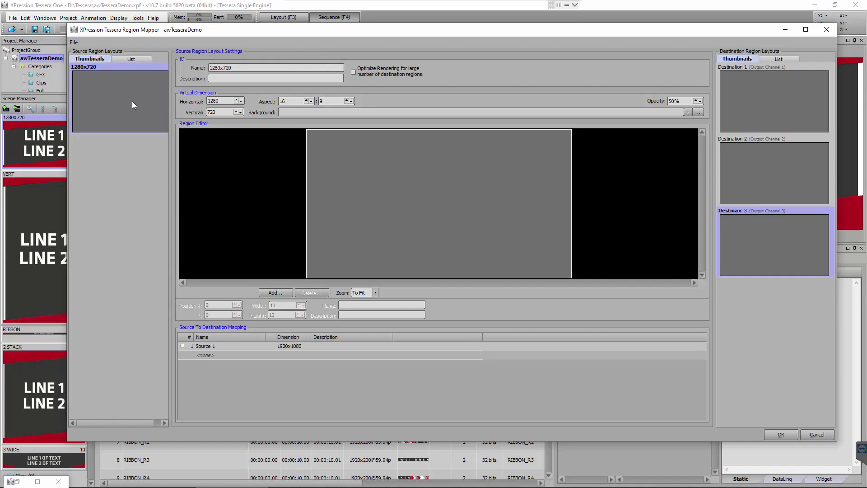
{"action": "left_click", "coordinate": [767, 110]}
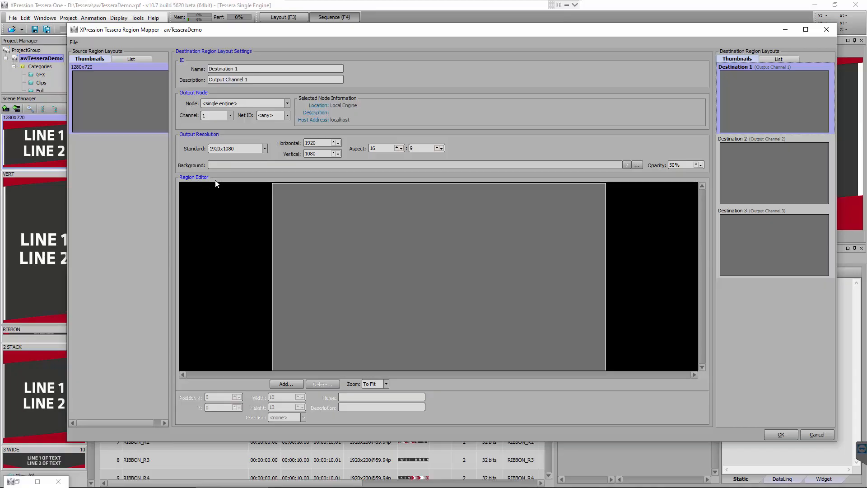
{"action": "left_click", "coordinate": [293, 384]}
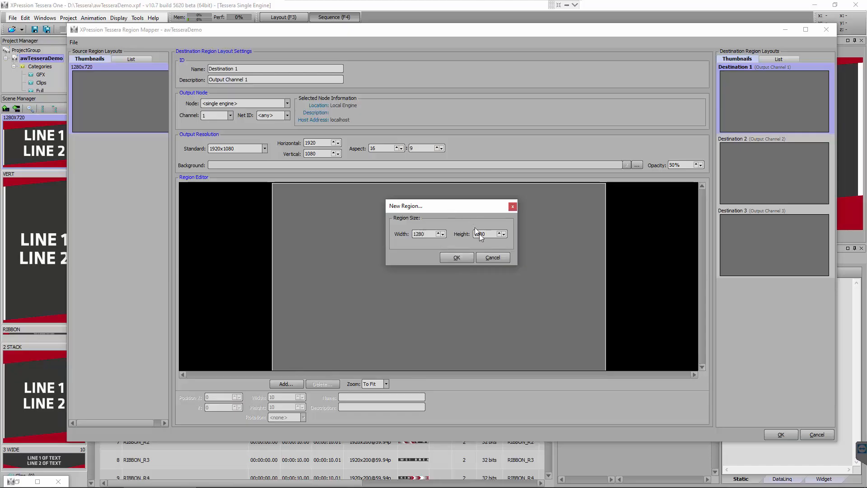
{"action": "left_click_drag", "start_coordinate": [492, 235], "coordinate": [408, 226]}
{"action": "type", "text": "720"}
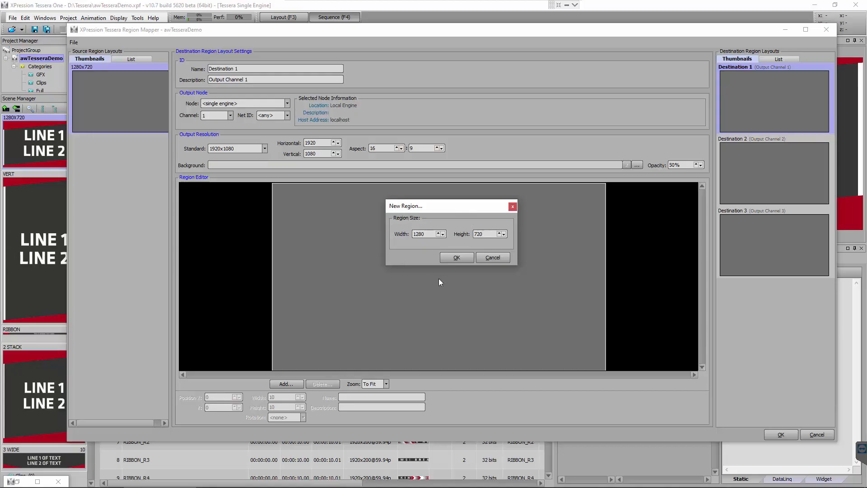
{"action": "left_click", "coordinate": [455, 257]}
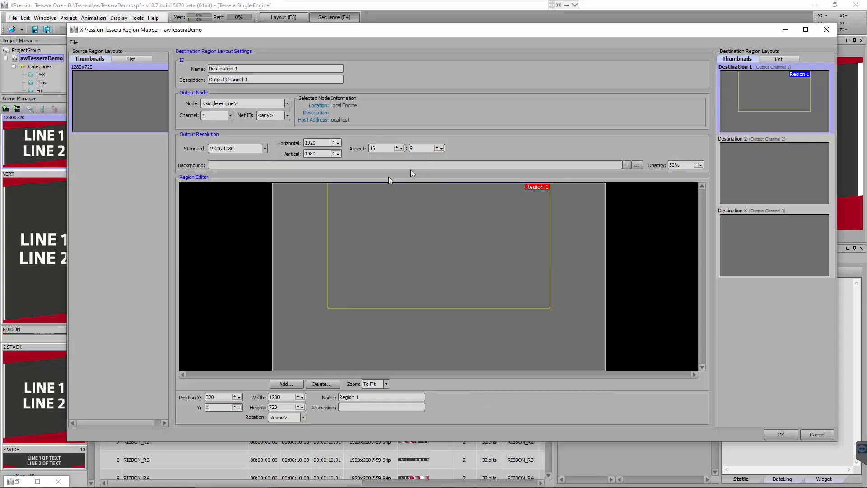
{"action": "double_click", "coordinate": [224, 398]}
{"action": "type", "text": "0"}
{"action": "key", "text": "Return"}
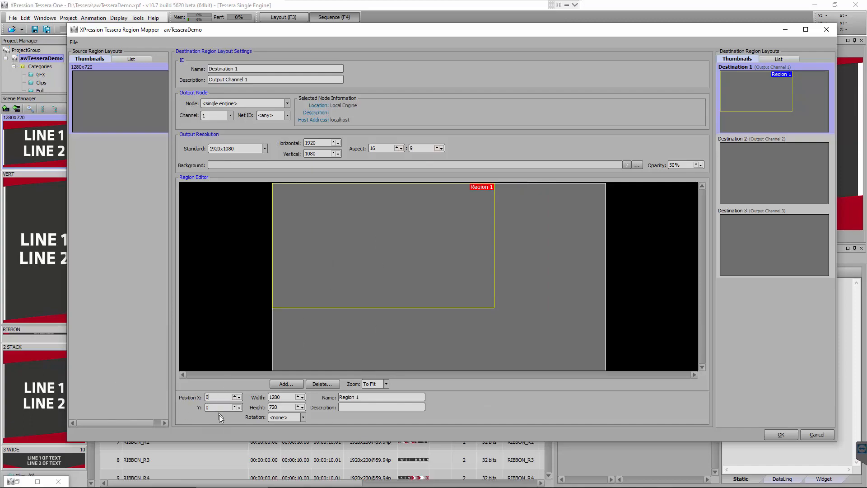
Try moving the region freely within the Destination 1 layout, and return it to position X 0, Y 0.
{"action": "left_click_drag", "start_coordinate": [217, 409], "coordinate": [183, 393]}
{"action": "left_click", "coordinate": [229, 397]}
{"action": "left_click_drag", "start_coordinate": [364, 286], "coordinate": [394, 297]}
{"action": "left_click_drag", "start_coordinate": [445, 240], "coordinate": [358, 259]}
{"action": "double_click", "coordinate": [220, 397]}
{"action": "type", "text": "0"}
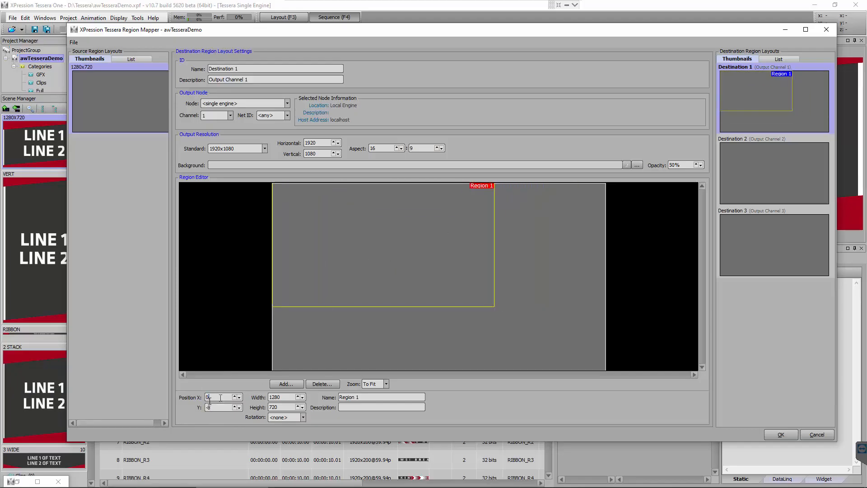
{"action": "double_click", "coordinate": [220, 407]}
{"action": "type", "text": "0"}
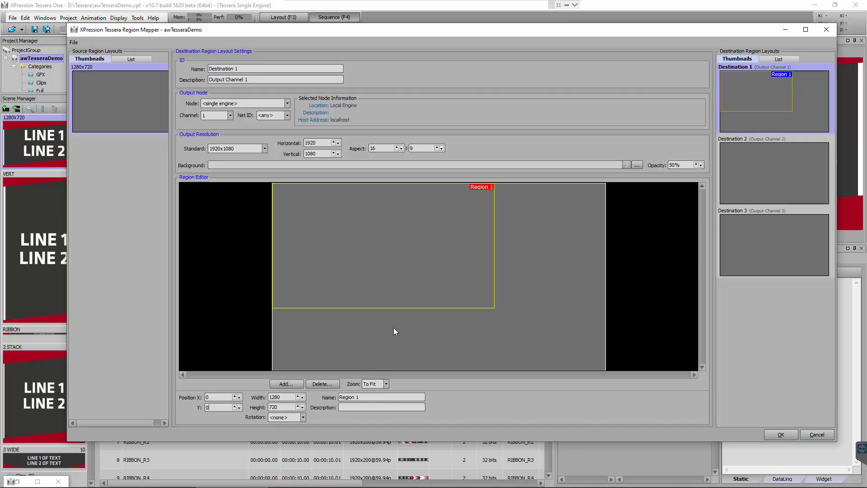
Map the 1280x720 source layout to Region 1 of Destination 1 and accept the region map.
{"action": "left_click", "coordinate": [113, 104]}
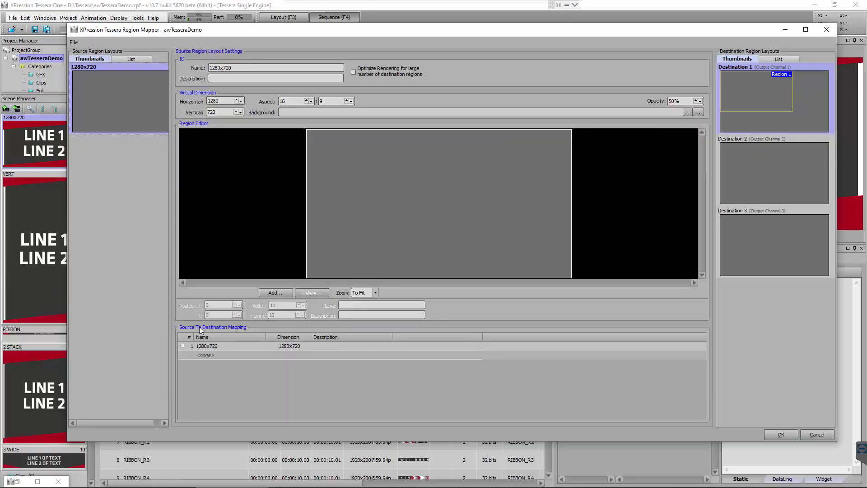
{"action": "left_click", "coordinate": [219, 355]}
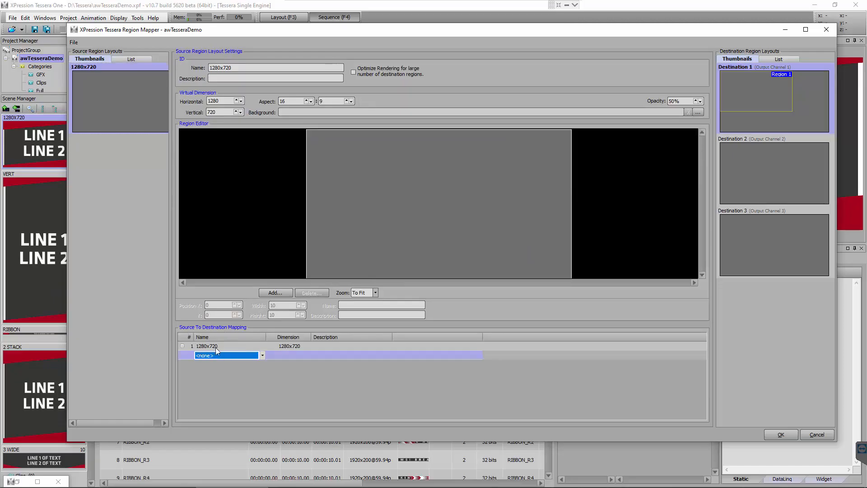
{"action": "left_click", "coordinate": [262, 356]}
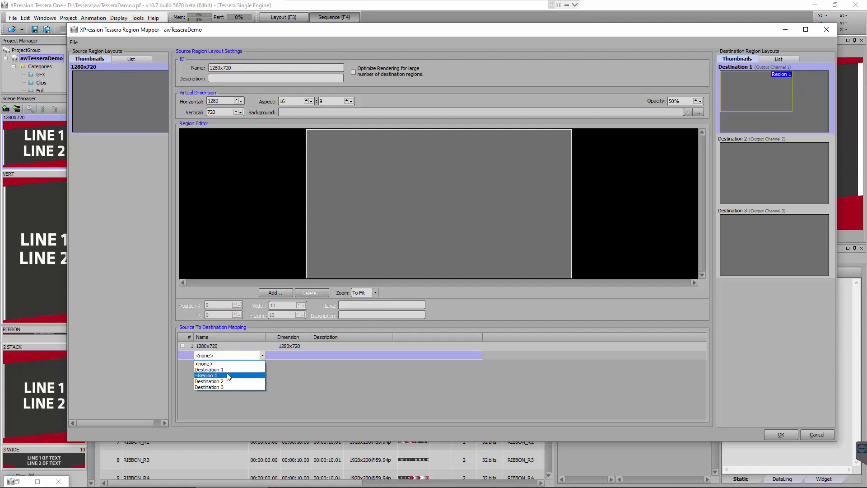
{"action": "left_click", "coordinate": [228, 376]}
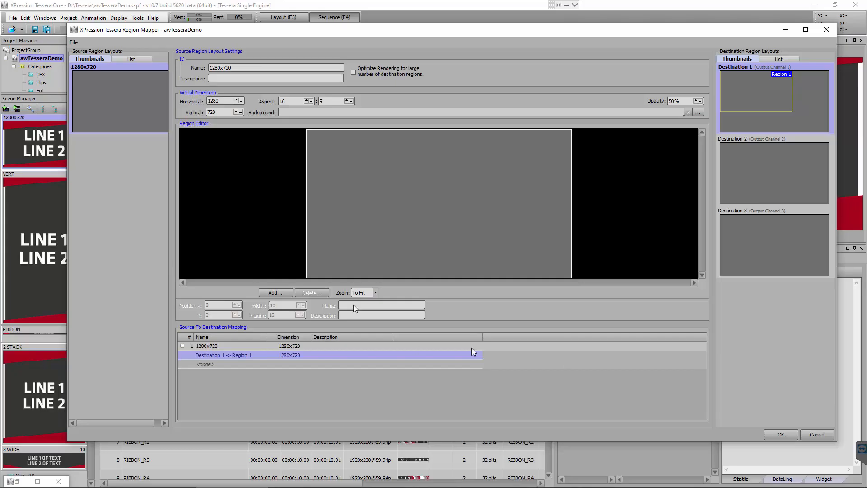
{"action": "left_click", "coordinate": [782, 435]}
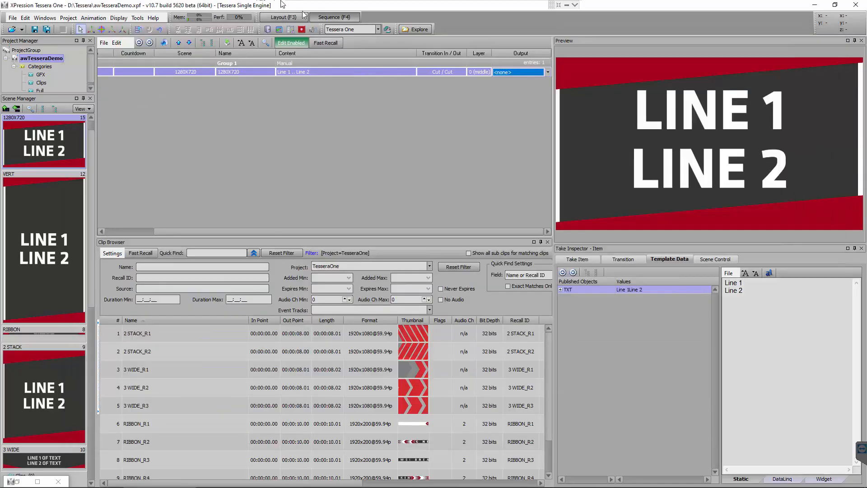
Assign the 1280x720 source template to the 1280X720 scene in its Tessera settings.
{"action": "left_click", "coordinate": [283, 17]}
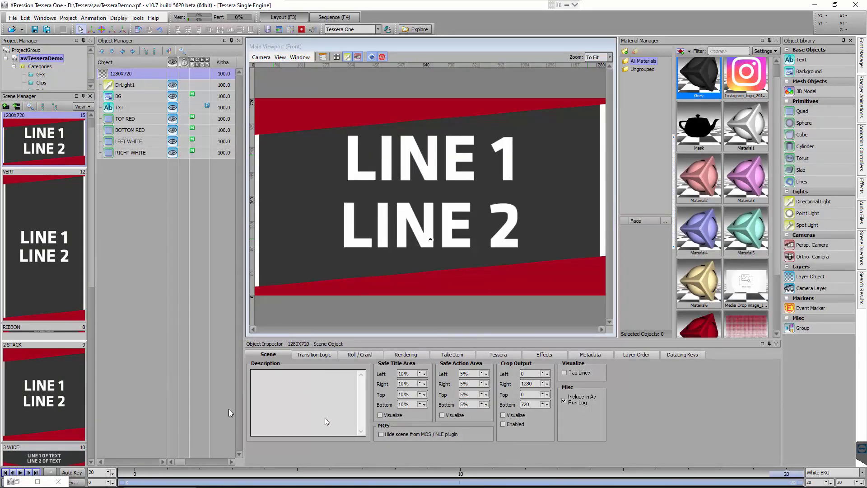
{"action": "left_click", "coordinate": [504, 356]}
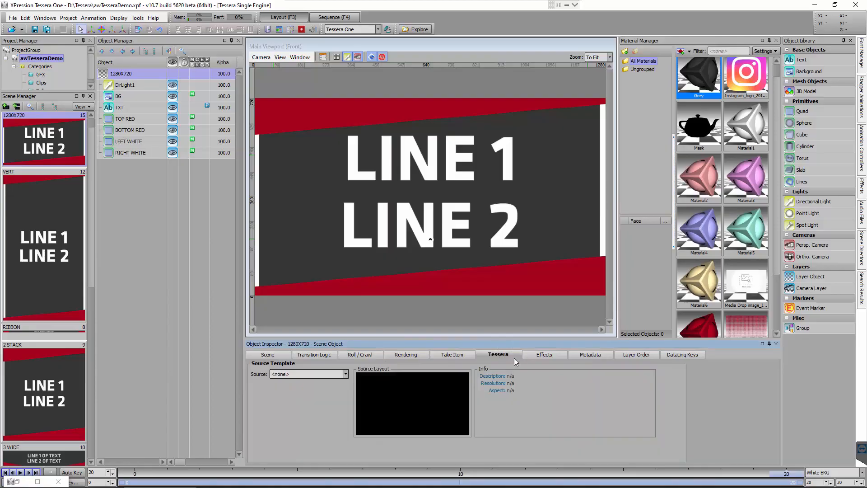
{"action": "left_click", "coordinate": [345, 374]}
{"action": "left_click", "coordinate": [317, 388]}
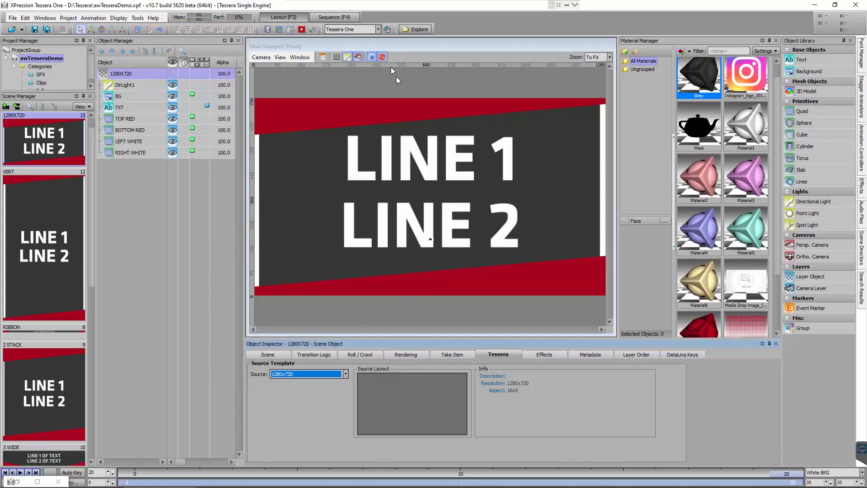
Add the 1280X720 scene to Group 1 in the sequence again as a second take item.
{"action": "left_click", "coordinate": [345, 17]}
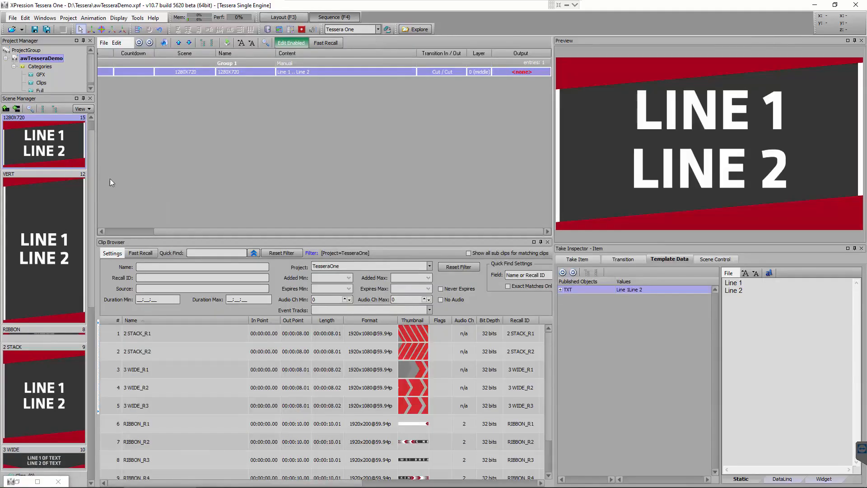
{"action": "left_click_drag", "start_coordinate": [49, 151], "coordinate": [281, 140]}
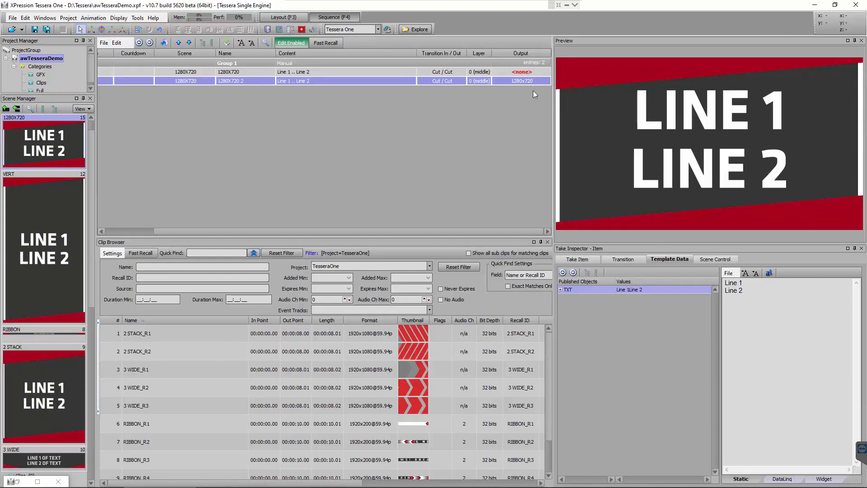
{"action": "left_click", "coordinate": [124, 232]}
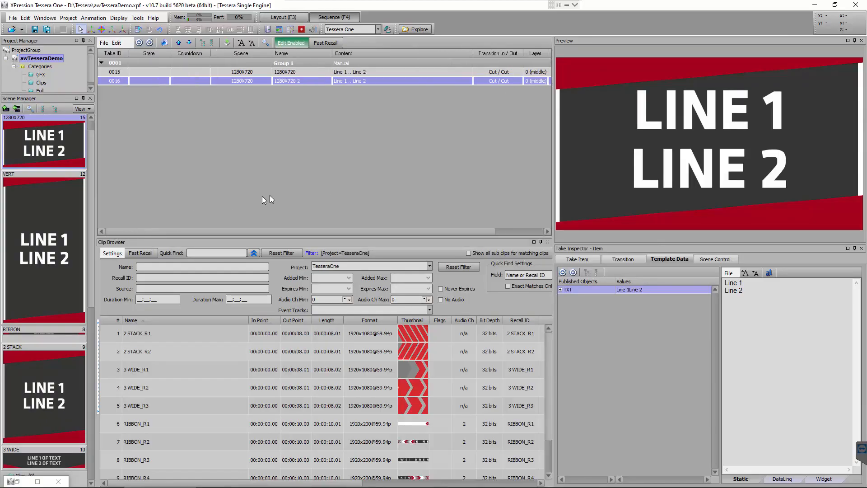
Take the second 1280X720 item online, check its output in the Record Client, and take it offline again.
{"action": "double_click", "coordinate": [151, 82]}
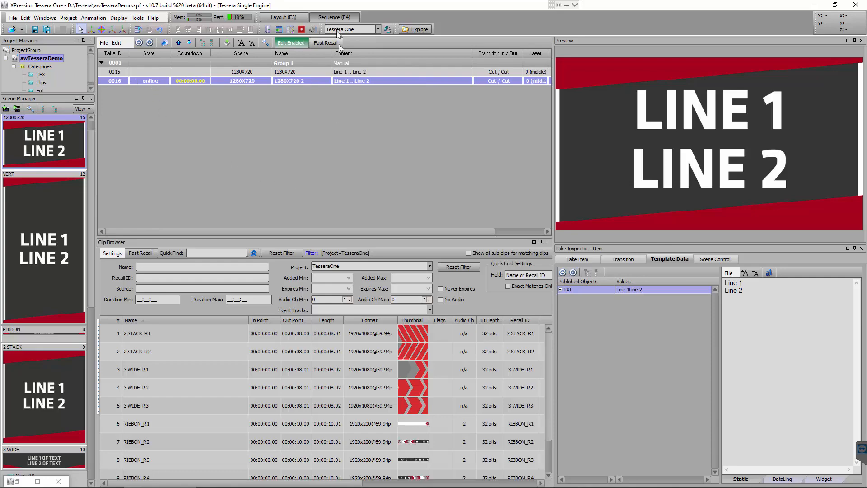
{"action": "left_click", "coordinate": [291, 30]}
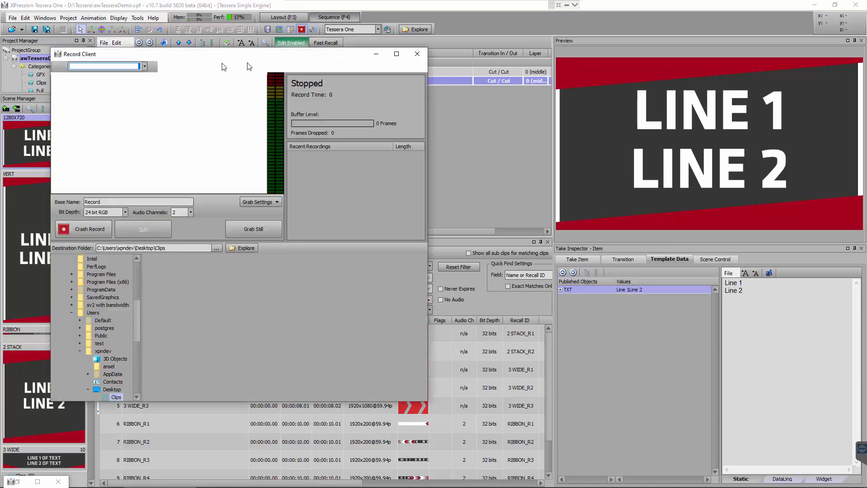
{"action": "left_click_drag", "start_coordinate": [212, 57], "coordinate": [472, 79]}
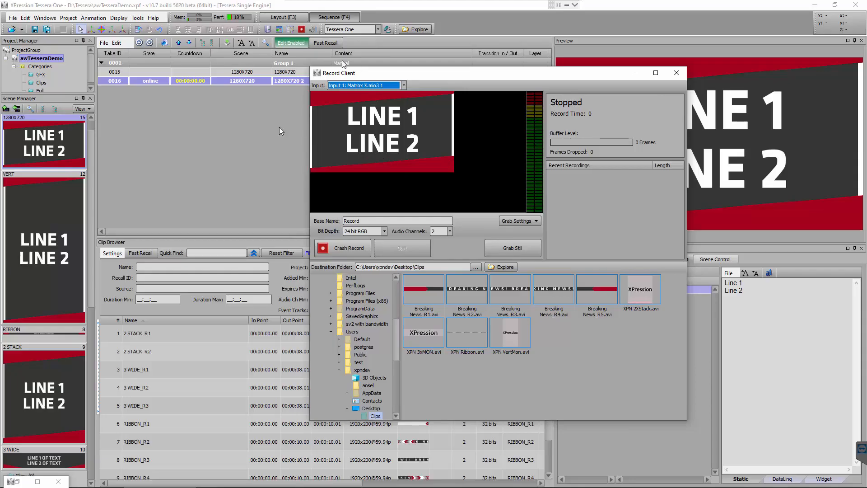
{"action": "left_click", "coordinate": [176, 107]}
{"action": "left_click", "coordinate": [677, 73]}
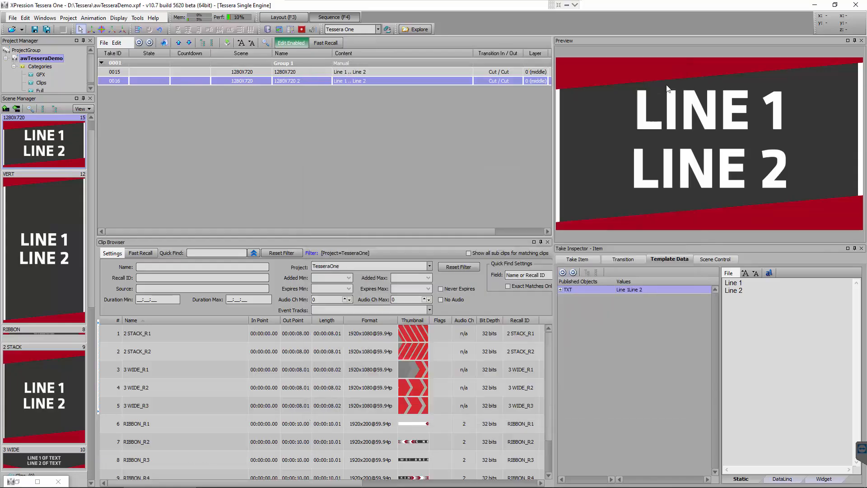
Open the RIBBON scene in the layout workspace and close the Record Client.
{"action": "left_click", "coordinate": [36, 332]}
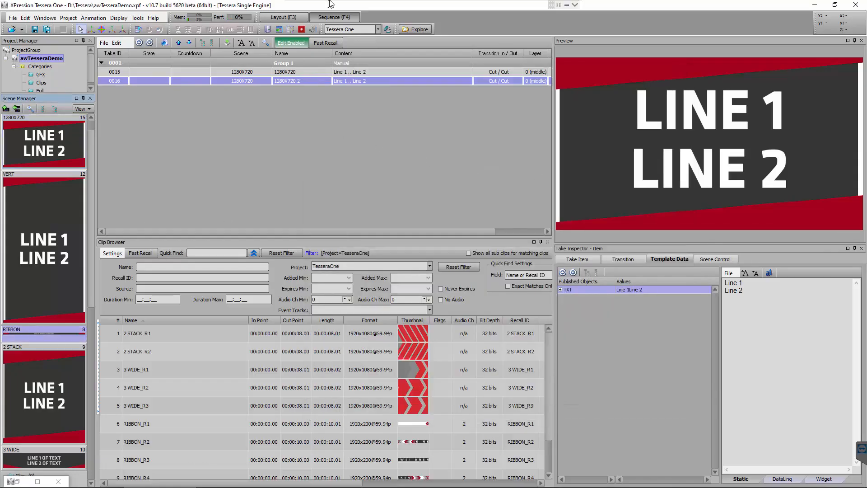
{"action": "left_click", "coordinate": [280, 17]}
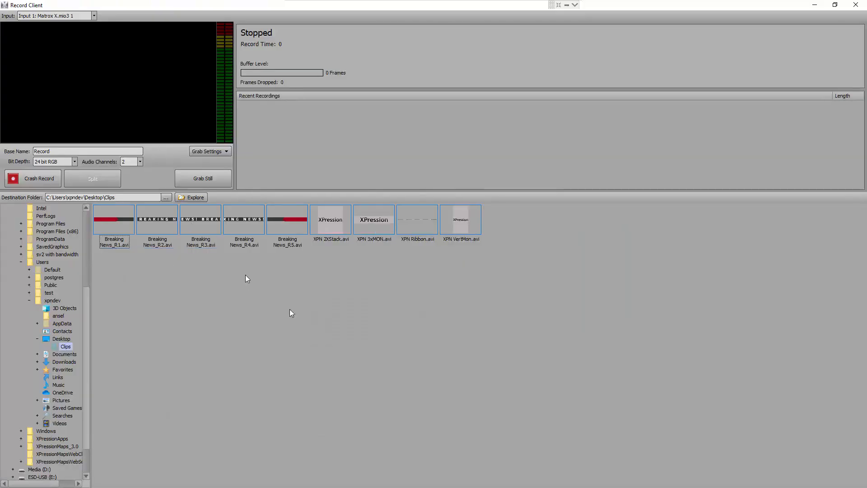
{"action": "left_click", "coordinate": [856, 5]}
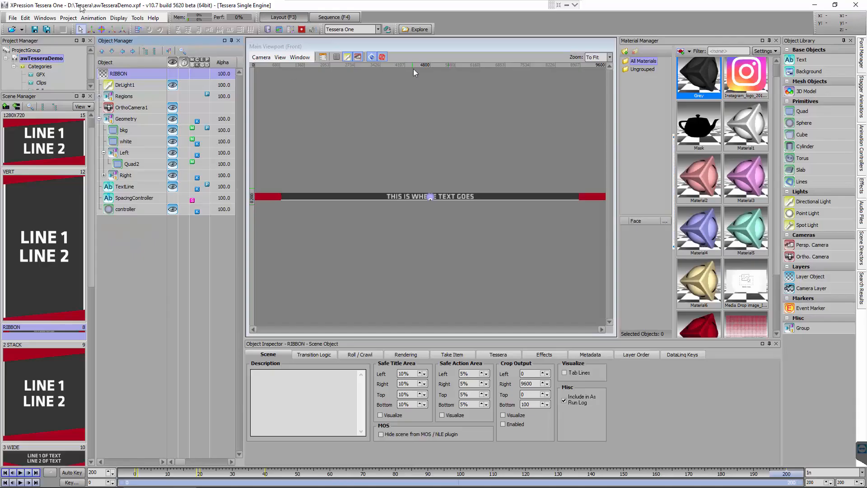
Add a second source region layout in the Region Mapper, keeping the mapper window clear of the scene's object list.
{"action": "left_click", "coordinate": [26, 17]}
{"action": "mouse_move", "coordinate": [53, 167]}
{"action": "left_click", "coordinate": [148, 204]}
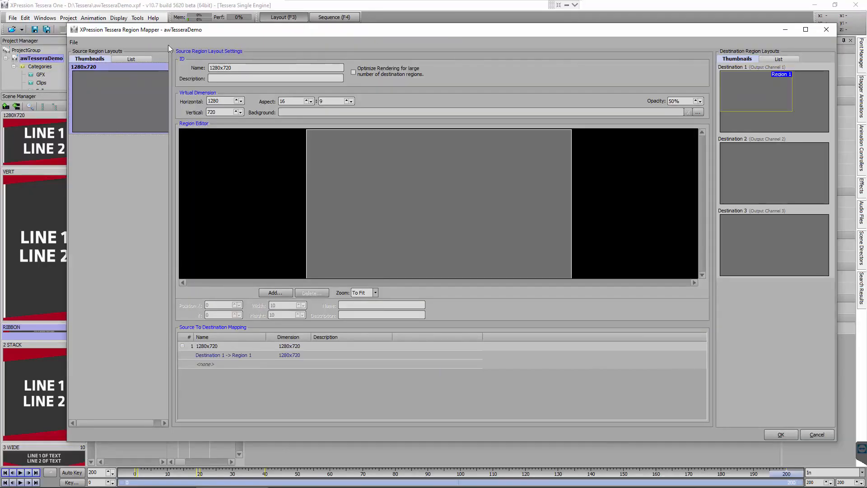
{"action": "right_click", "coordinate": [89, 150]}
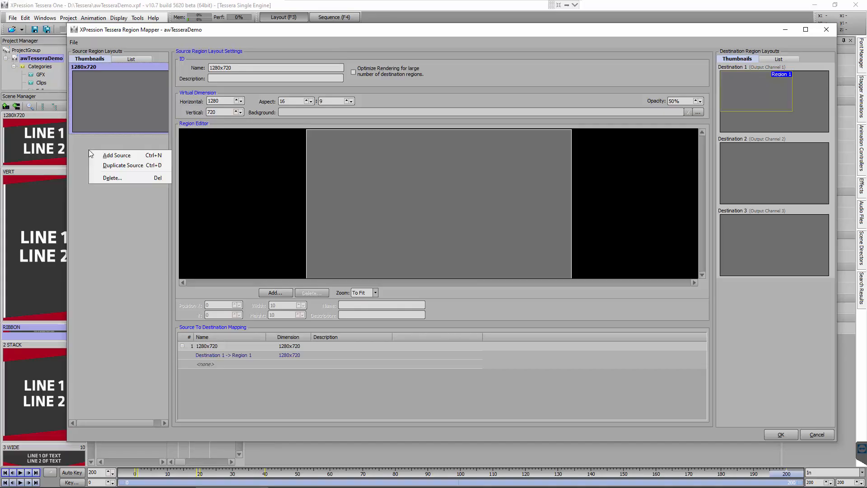
{"action": "left_click", "coordinate": [119, 155]}
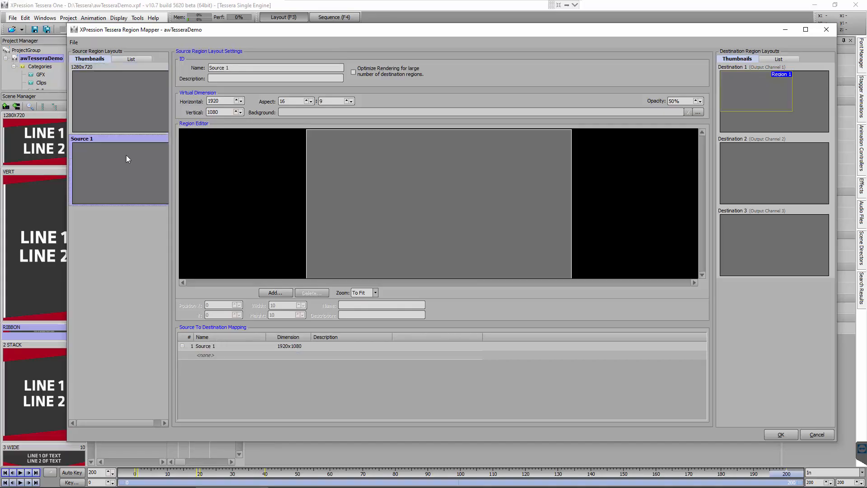
{"action": "left_click_drag", "start_coordinate": [260, 30], "coordinate": [365, 55]}
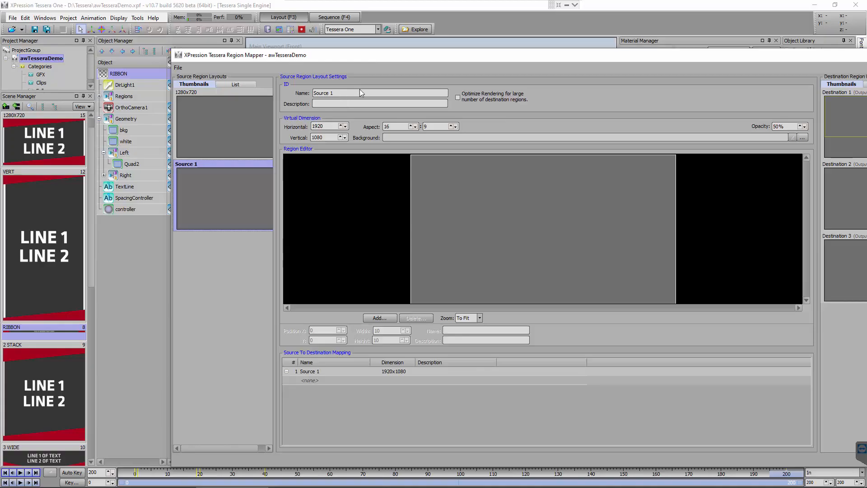
Name the new source region layout Ribbon and set its virtual dimension to 9600 horizontal by 200 vertical.
{"action": "left_click_drag", "start_coordinate": [354, 94], "coordinate": [156, 96]}
{"action": "key", "text": "BackSpace"}
{"action": "type", "text": "Ribbon"}
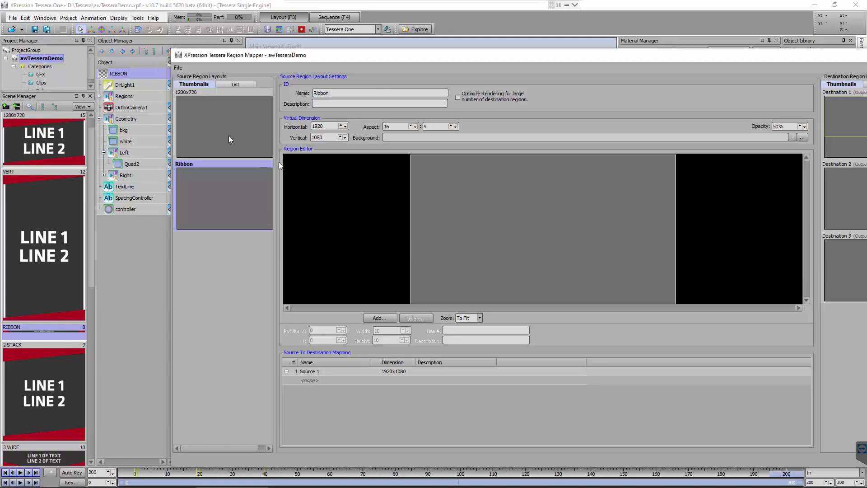
{"action": "double_click", "coordinate": [321, 127]}
{"action": "type", "text": "9600"}
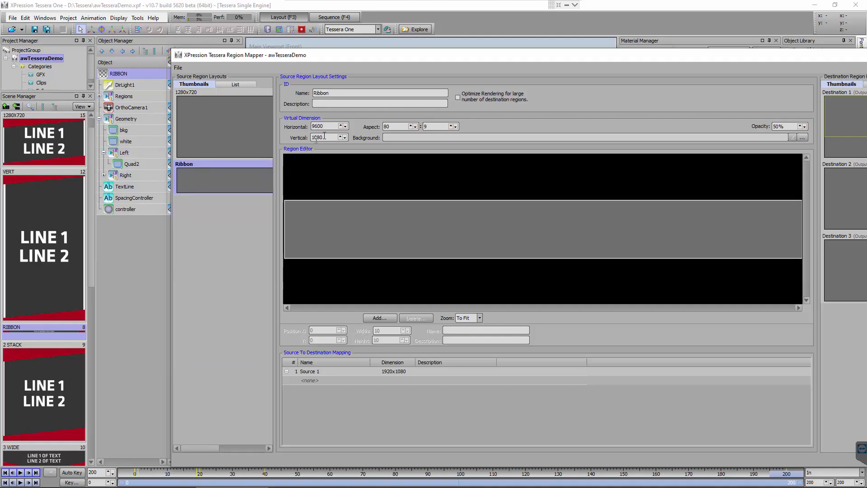
{"action": "left_click_drag", "start_coordinate": [326, 137], "coordinate": [248, 124]}
{"action": "type", "text": "200"}
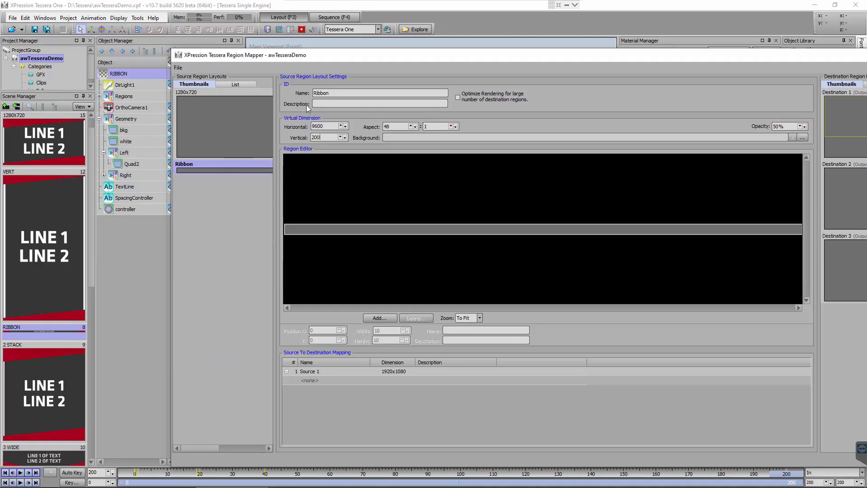
{"action": "left_click_drag", "start_coordinate": [385, 59], "coordinate": [216, 276]}
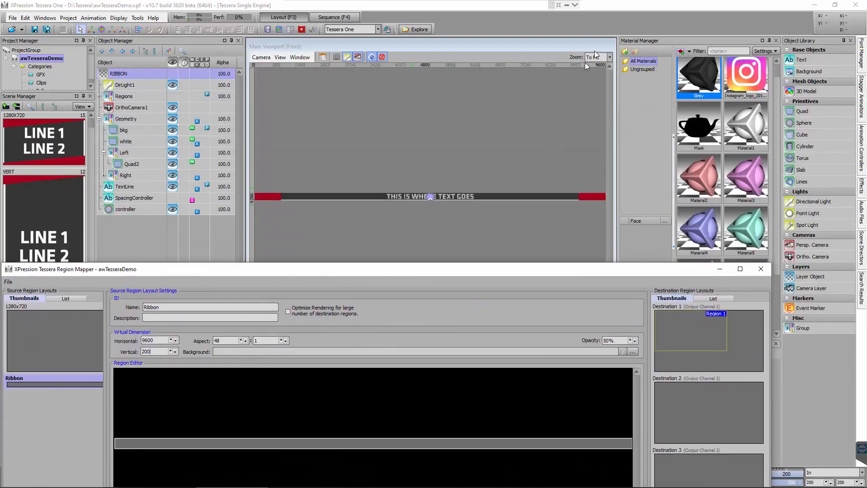
{"action": "left_click_drag", "start_coordinate": [264, 268], "coordinate": [313, 20]}
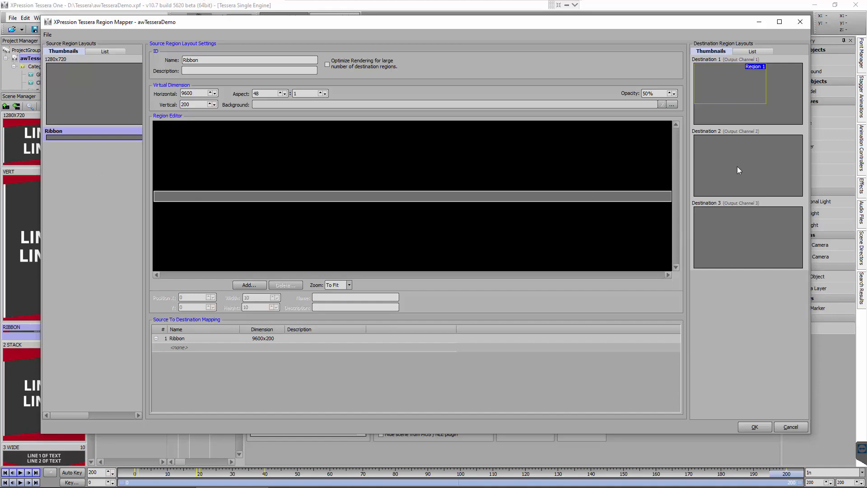
Add a 1920 by 200 region to the Ribbon source layout and place it at X position 0.
{"action": "left_click", "coordinate": [249, 285]}
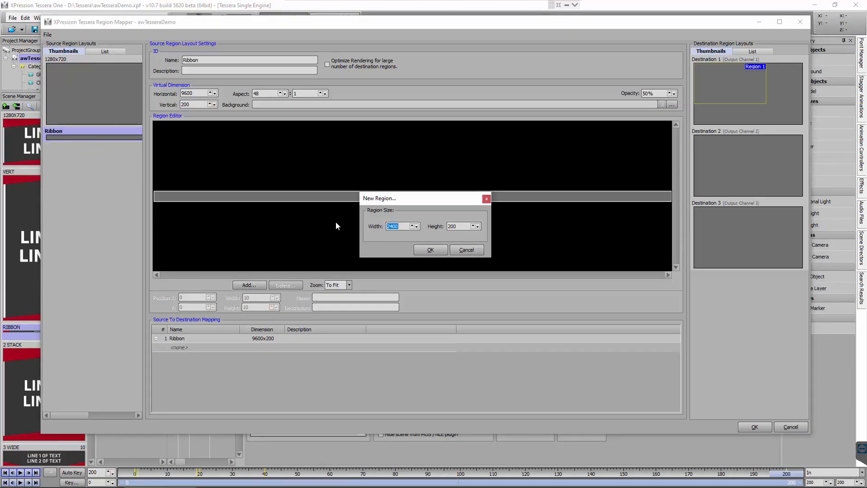
{"action": "type", "text": "1920"}
{"action": "left_click", "coordinate": [433, 250]}
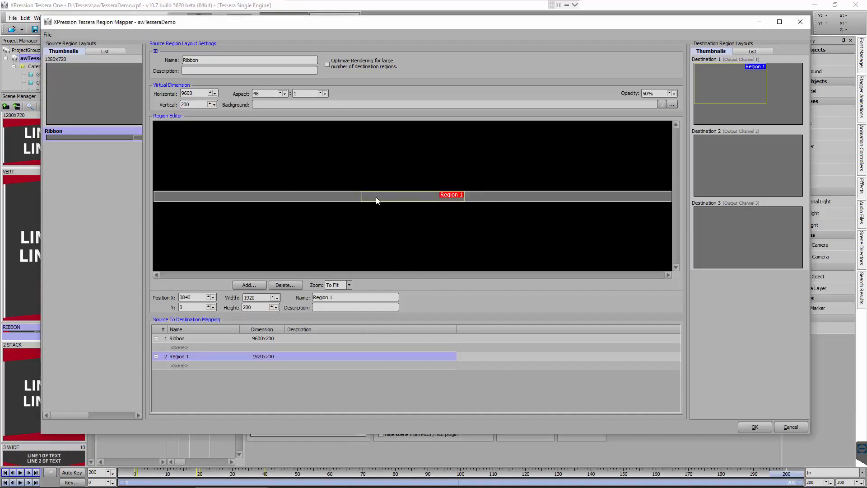
{"action": "double_click", "coordinate": [194, 298]}
{"action": "type", "text": "0"}
{"action": "key", "text": "Return"}
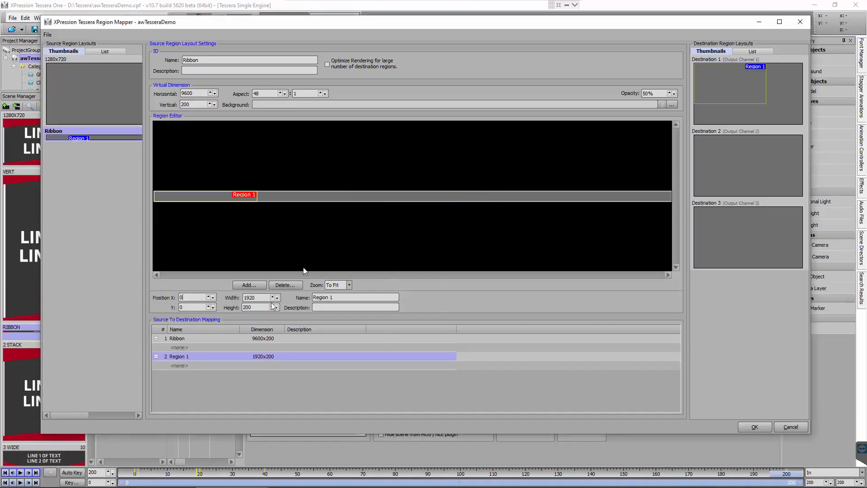
Add a second 1920 by 200 region to the Ribbon layout at X position 1920.
{"action": "left_click", "coordinate": [249, 285]}
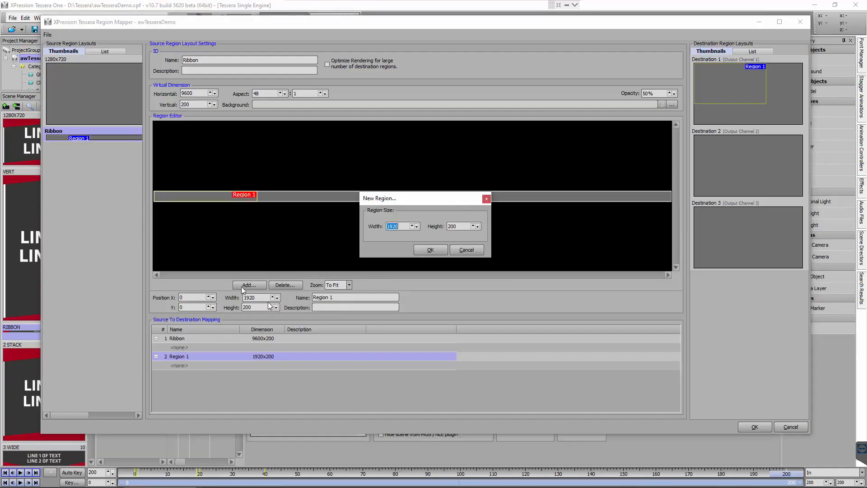
{"action": "left_click", "coordinate": [429, 250]}
{"action": "double_click", "coordinate": [193, 298]}
{"action": "type", "text": "1920"}
{"action": "key", "text": "Return"}
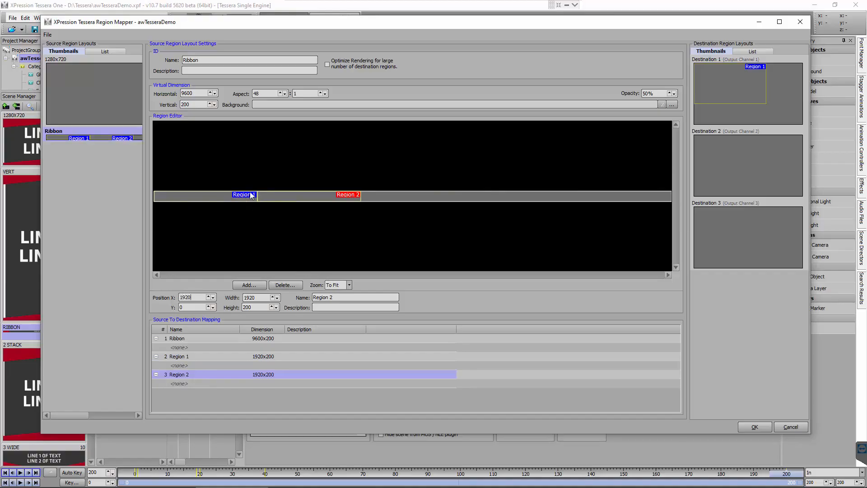
Add the third, fourth and fifth 1920 by 200 regions to the Ribbon layout at X positions 3840, 5760 and 7680.
{"action": "left_click", "coordinate": [249, 285]}
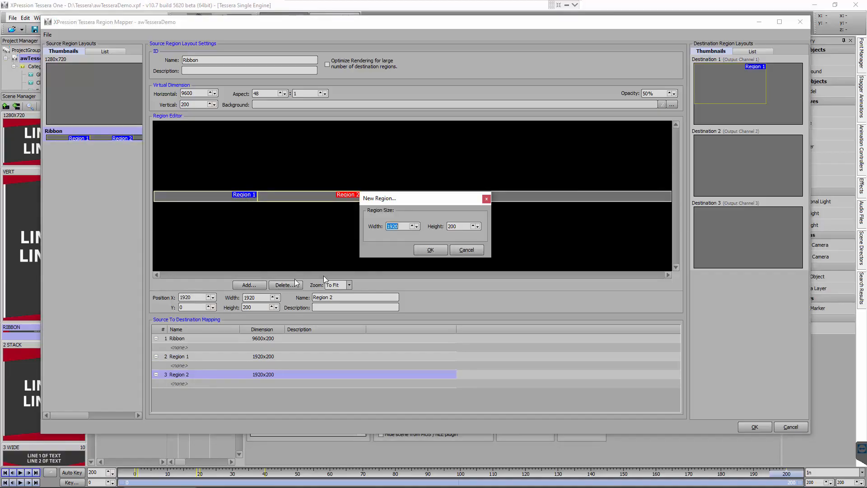
{"action": "left_click", "coordinate": [430, 250]}
{"action": "left_click", "coordinate": [253, 284]}
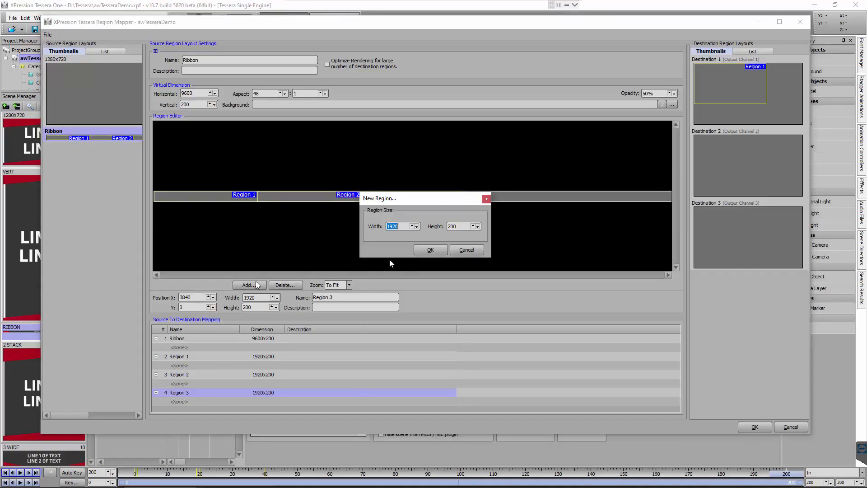
{"action": "left_click", "coordinate": [425, 249]}
{"action": "left_click_drag", "start_coordinate": [378, 200], "coordinate": [481, 200]}
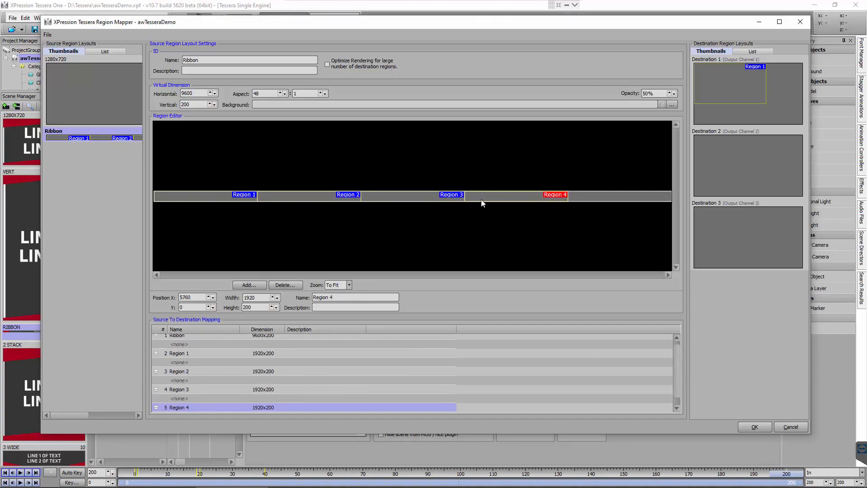
{"action": "left_click", "coordinate": [251, 285]}
{"action": "left_click", "coordinate": [430, 248]}
{"action": "left_click_drag", "start_coordinate": [375, 196], "coordinate": [585, 197]}
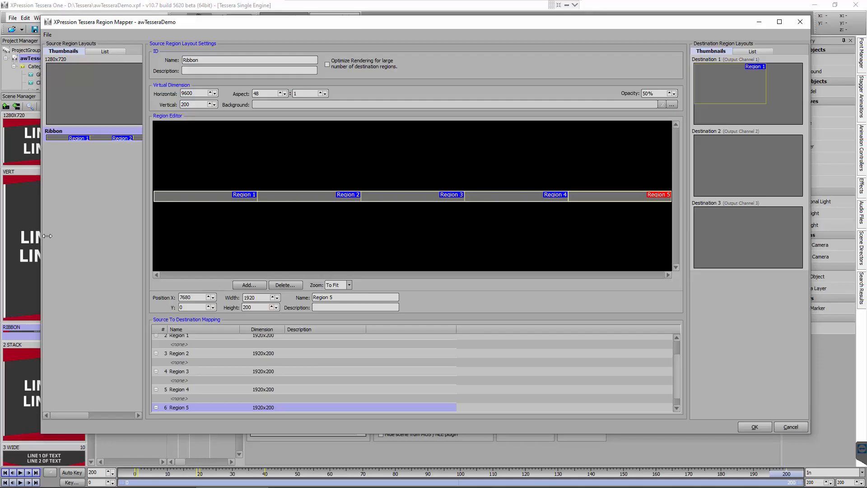
Add a 1920 by 200 region at the upper edge of the Destination 2 layout.
{"action": "left_click", "coordinate": [734, 158]}
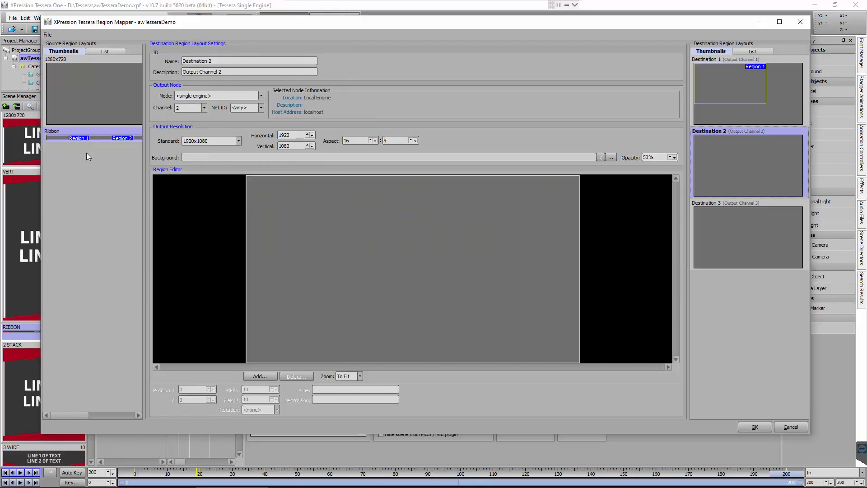
{"action": "left_click", "coordinate": [249, 377]}
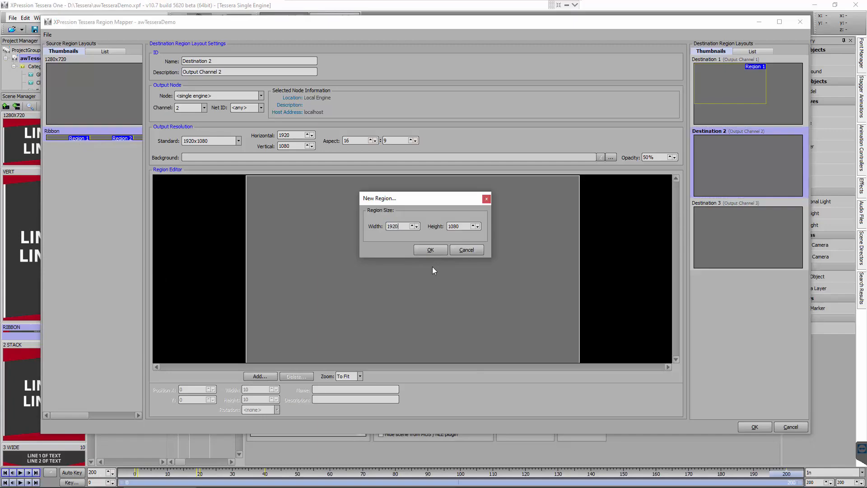
{"action": "double_click", "coordinate": [456, 226]}
{"action": "type", "text": "200"}
{"action": "left_click", "coordinate": [438, 251]}
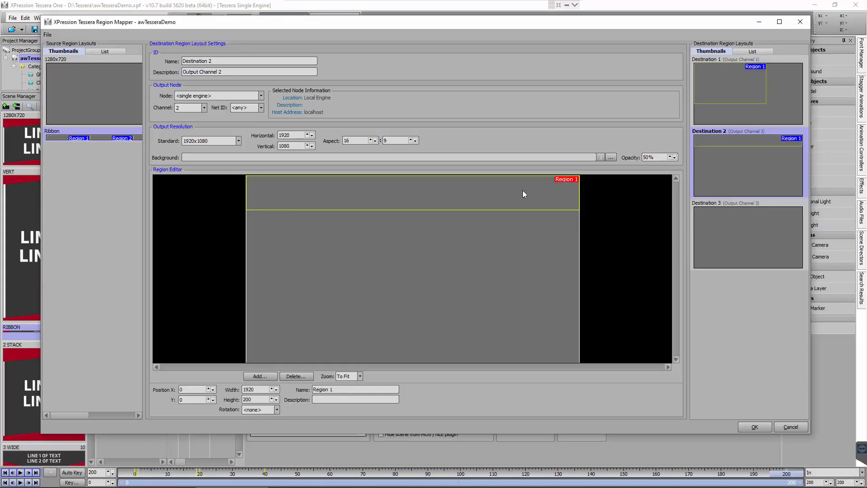
Add a second and a third 1920 by 200 region to Destination 2, stacked directly beneath the first one.
{"action": "left_click", "coordinate": [258, 377]}
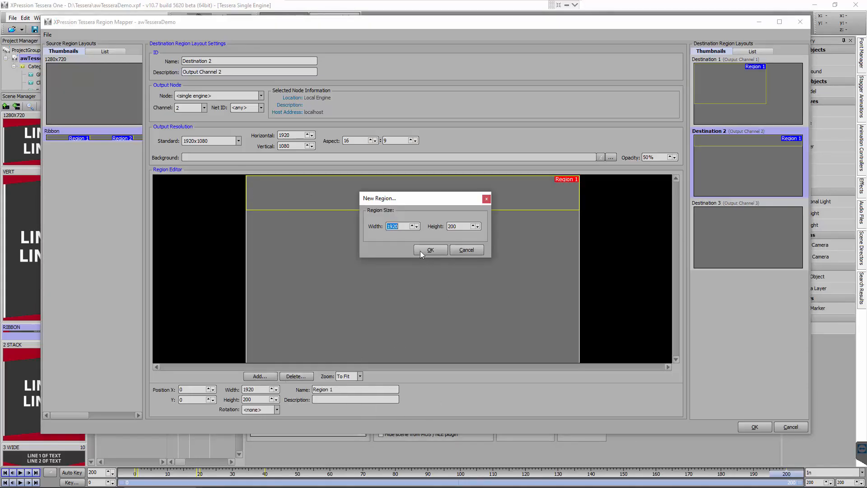
{"action": "left_click", "coordinate": [430, 252]}
{"action": "left_click_drag", "start_coordinate": [331, 201], "coordinate": [332, 235]}
{"action": "left_click", "coordinate": [258, 376]}
{"action": "left_click", "coordinate": [429, 249]}
{"action": "left_click_drag", "start_coordinate": [397, 208], "coordinate": [396, 255]}
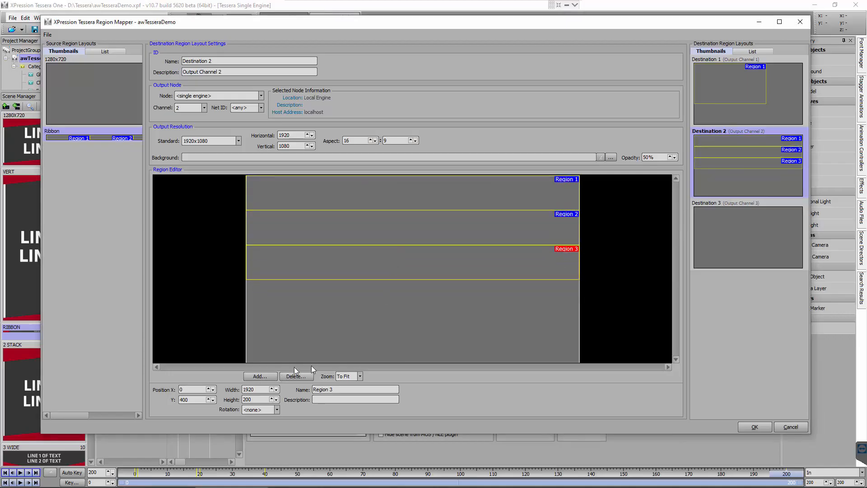
Stack a fourth and a fifth 1920 by 200 region below the others in Destination 2, with Region 4 at X 0, Y 600.
{"action": "left_click", "coordinate": [260, 376]}
{"action": "left_click", "coordinate": [427, 249]}
{"action": "left_click_drag", "start_coordinate": [411, 196], "coordinate": [405, 298]}
{"action": "left_click", "coordinate": [260, 377]}
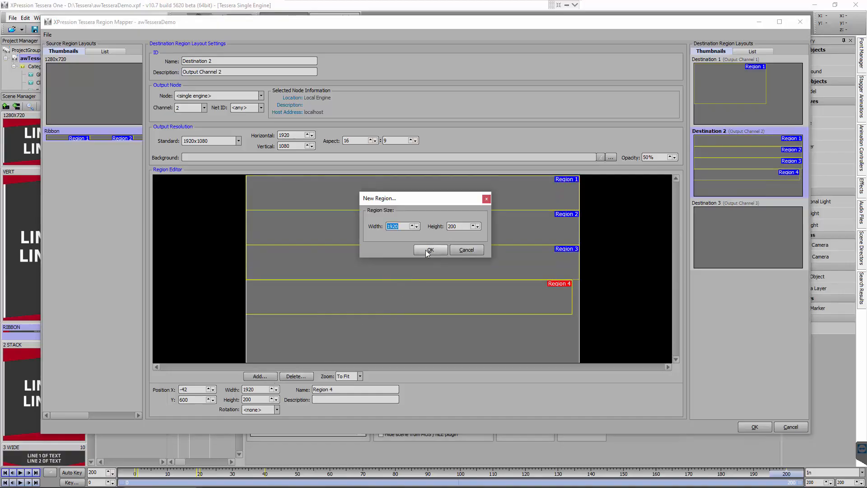
{"action": "left_click", "coordinate": [429, 250]}
{"action": "left_click_drag", "start_coordinate": [400, 199], "coordinate": [398, 337]}
{"action": "left_click", "coordinate": [398, 302]}
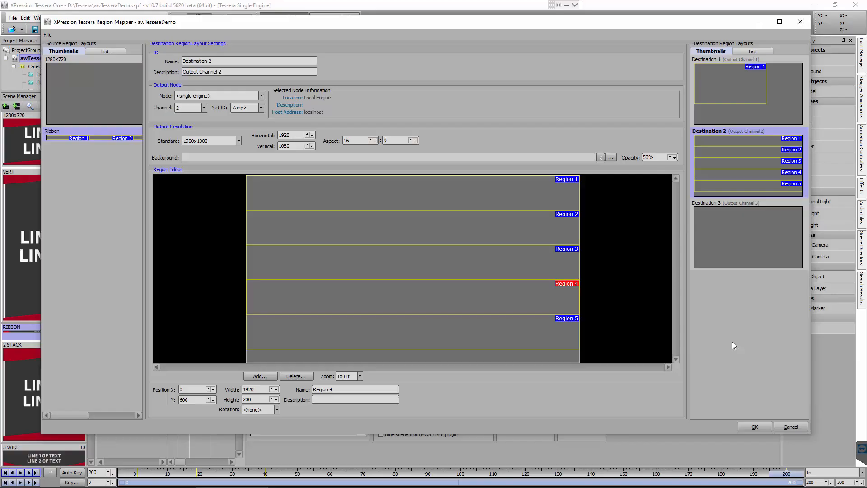
Map the Ribbon layout's Region 1 and Region 2 to Region 1 and Region 2 of Destination 2.
{"action": "left_click", "coordinate": [66, 137]}
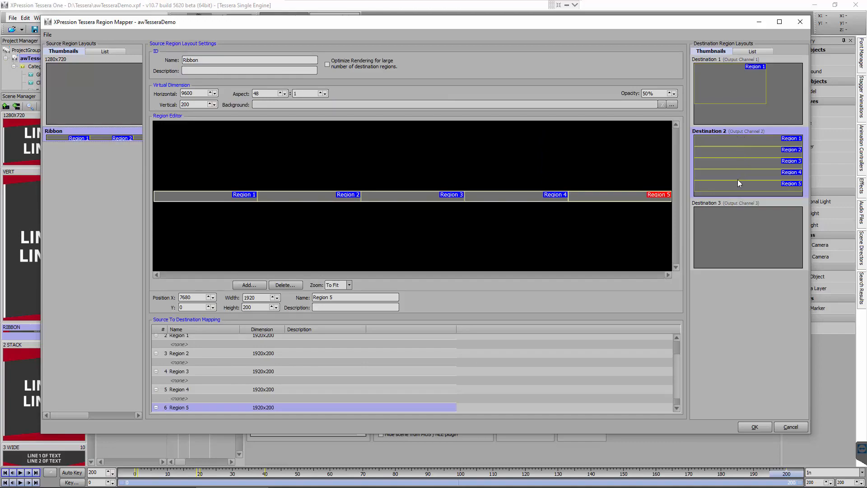
{"action": "left_click", "coordinate": [176, 344]}
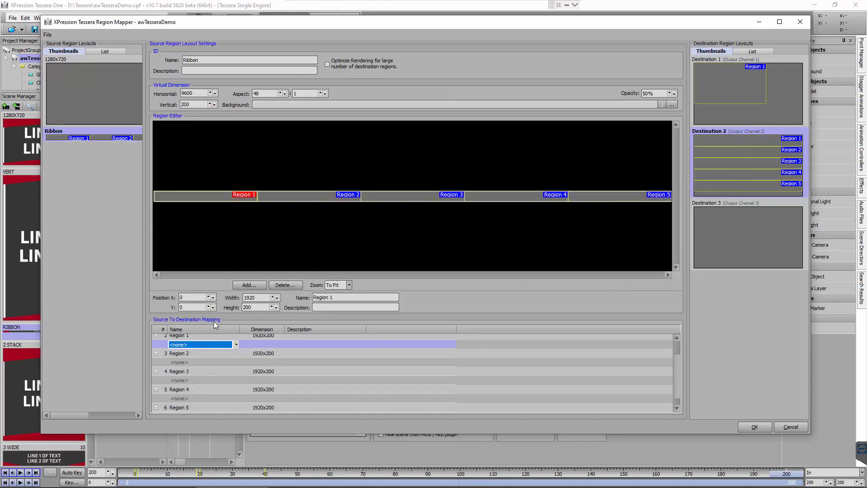
{"action": "left_click", "coordinate": [235, 345]}
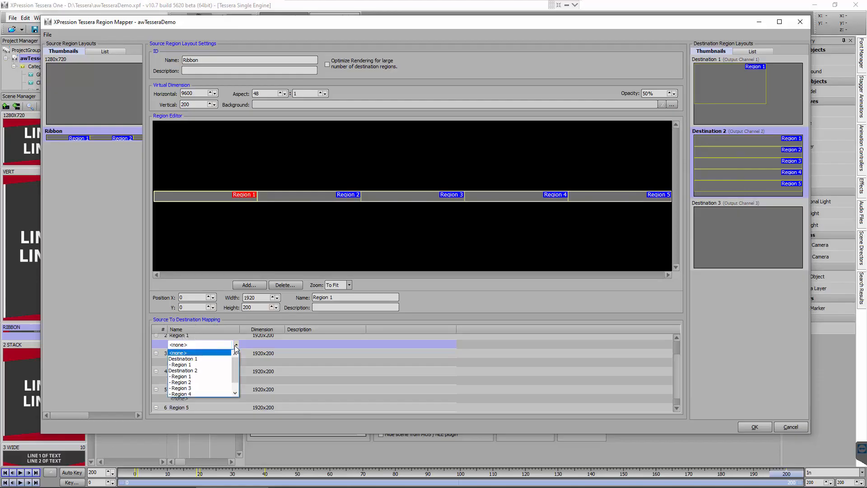
{"action": "left_click", "coordinate": [197, 378]}
{"action": "left_click", "coordinate": [194, 371]}
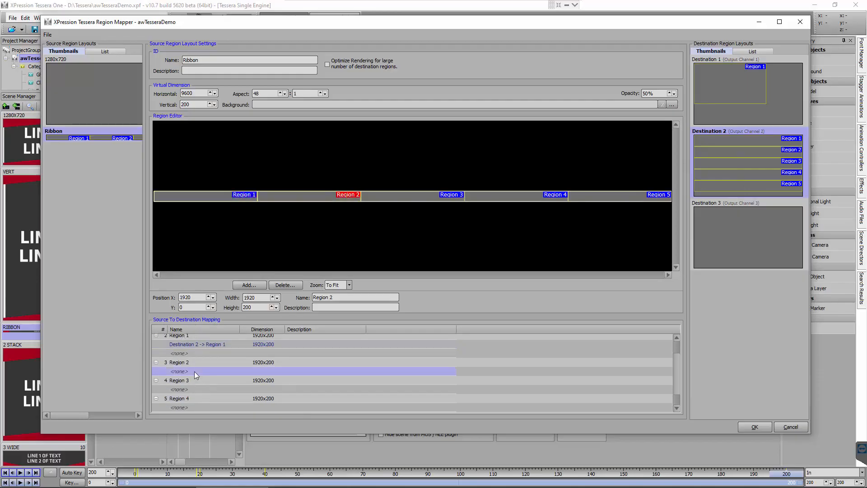
{"action": "left_click", "coordinate": [194, 371]}
{"action": "left_click", "coordinate": [198, 409]}
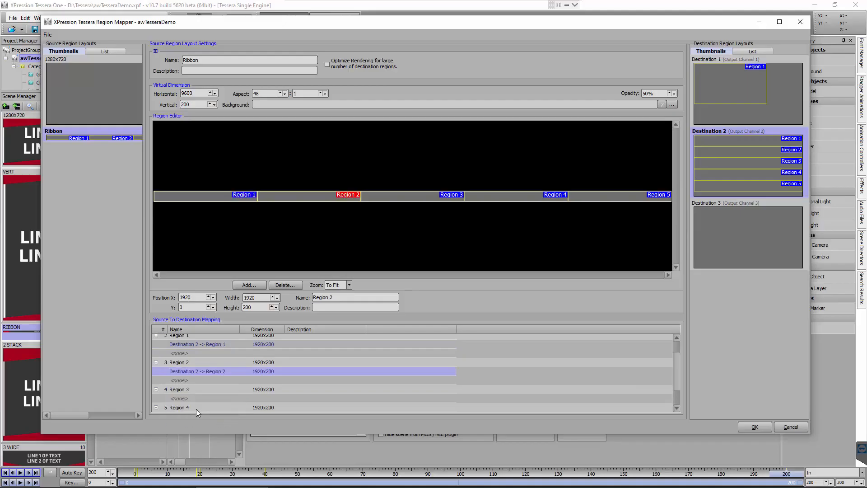
Map the Ribbon layout's Region 3 and Region 4 to the matching regions of Destination 2.
{"action": "scroll", "coordinate": [229, 387], "scroll_direction": "down", "scroll_amount": 1}
{"action": "left_click", "coordinate": [198, 372]}
{"action": "left_click", "coordinate": [202, 373]}
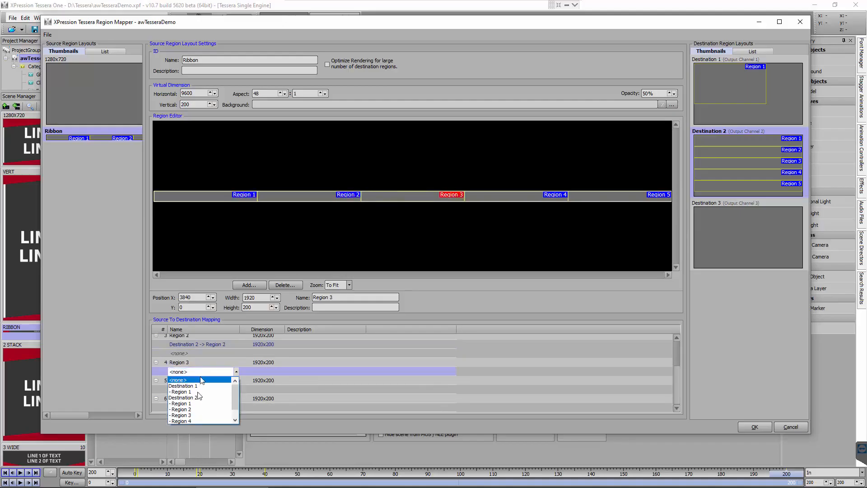
{"action": "left_click", "coordinate": [194, 415]}
{"action": "left_click", "coordinate": [190, 397]}
{"action": "left_click", "coordinate": [193, 398]}
{"action": "left_click", "coordinate": [199, 442]}
Map the Ribbon layout's Region 5 to Region 5 of Destination 2 and accept the region map.
{"action": "scroll", "coordinate": [275, 380], "scroll_direction": "down", "scroll_amount": 1}
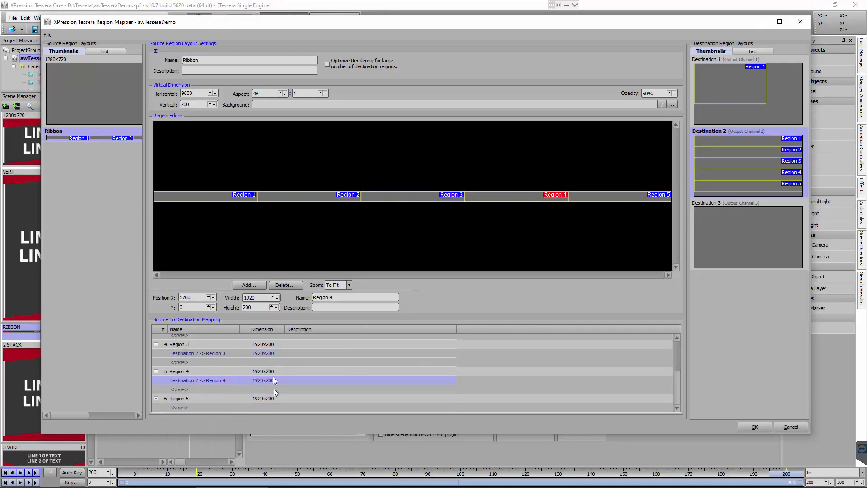
{"action": "left_click", "coordinate": [205, 407]}
{"action": "left_click", "coordinate": [205, 407]}
{"action": "left_click", "coordinate": [186, 451]}
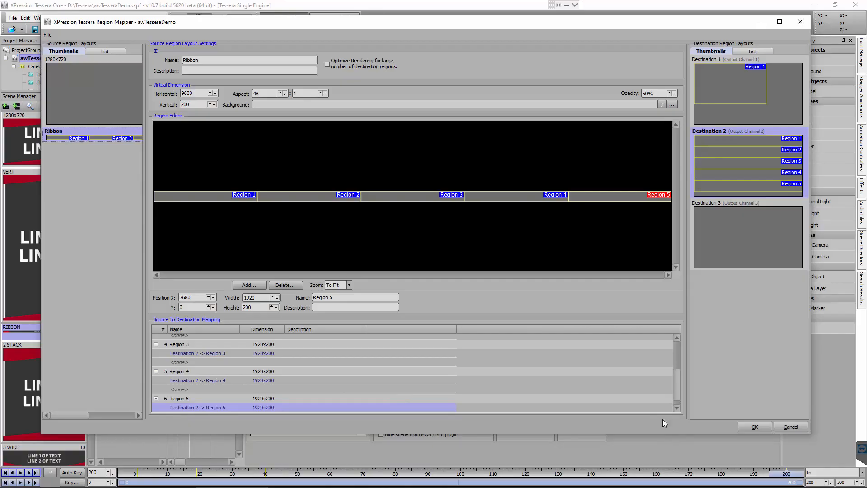
{"action": "left_click", "coordinate": [744, 427]}
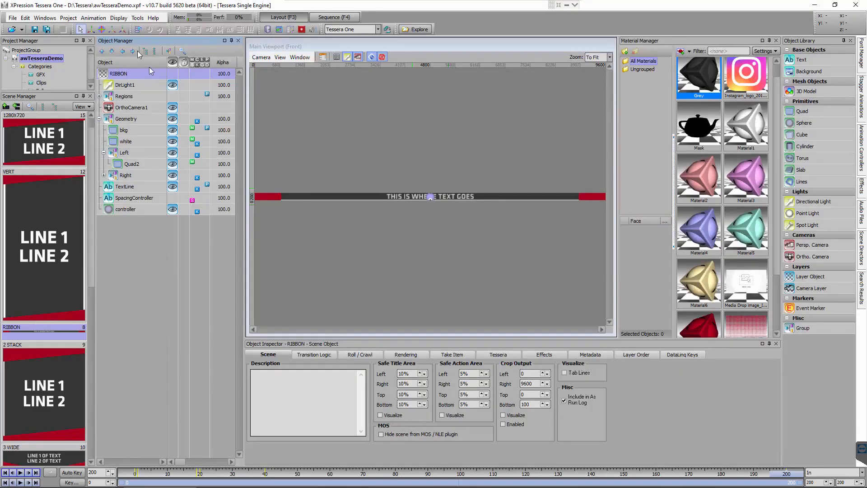
Assign Ribbon as the Tessera source template of the RIBBON scene.
{"action": "left_click", "coordinate": [499, 355]}
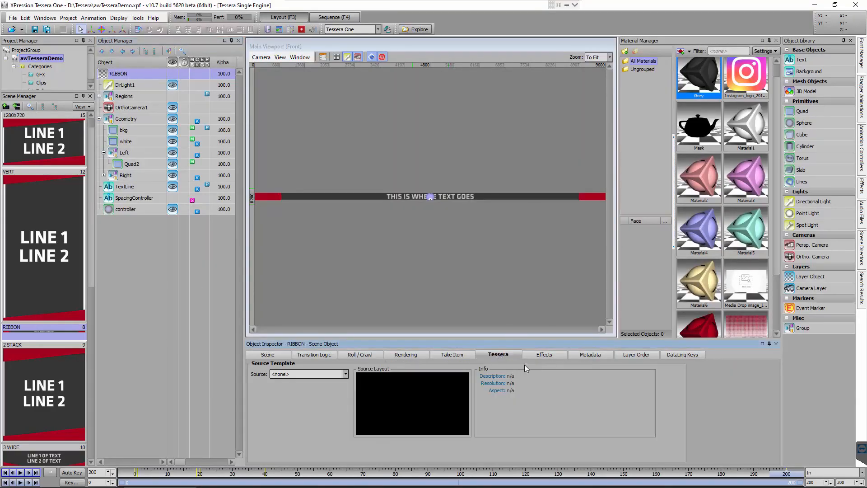
{"action": "left_click", "coordinate": [332, 374]}
{"action": "left_click", "coordinate": [285, 394]}
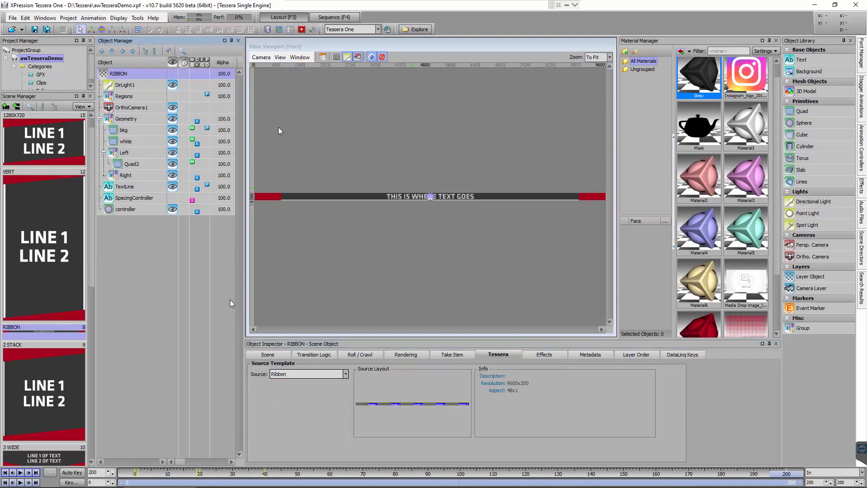
Add the RIBBON scene to Group 1 in the sequence and take it online.
{"action": "left_click", "coordinate": [334, 18]}
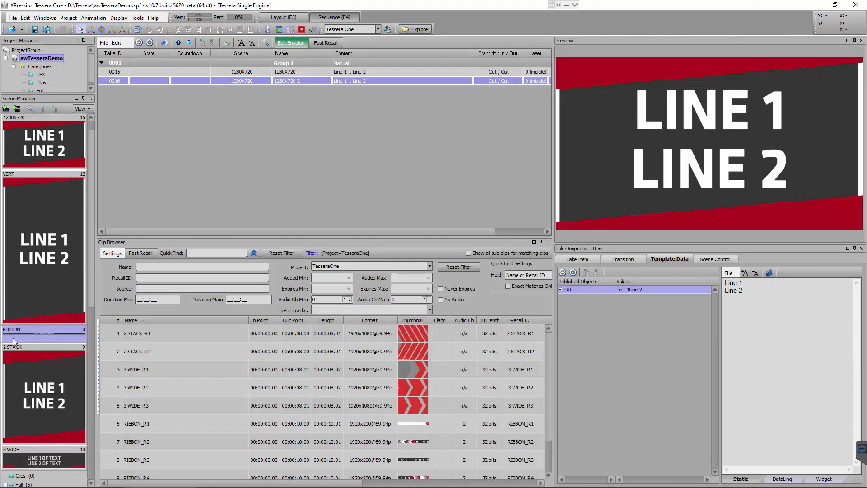
{"action": "left_click_drag", "start_coordinate": [12, 339], "coordinate": [259, 112]}
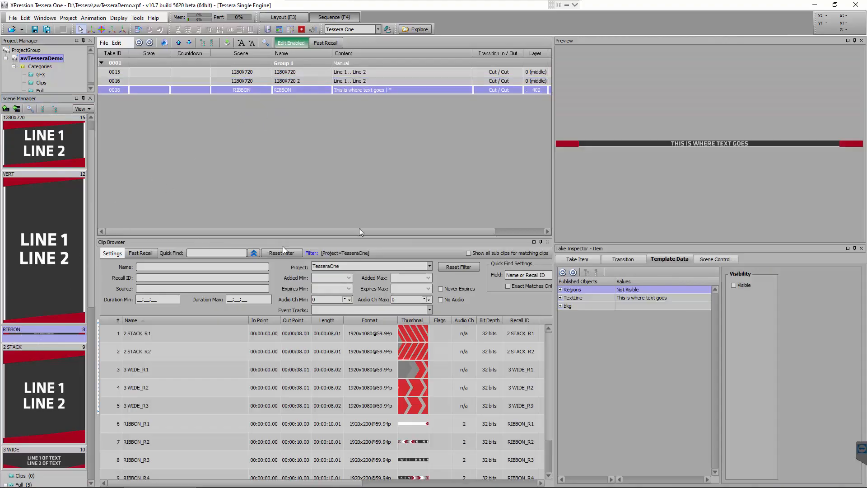
{"action": "double_click", "coordinate": [145, 90]}
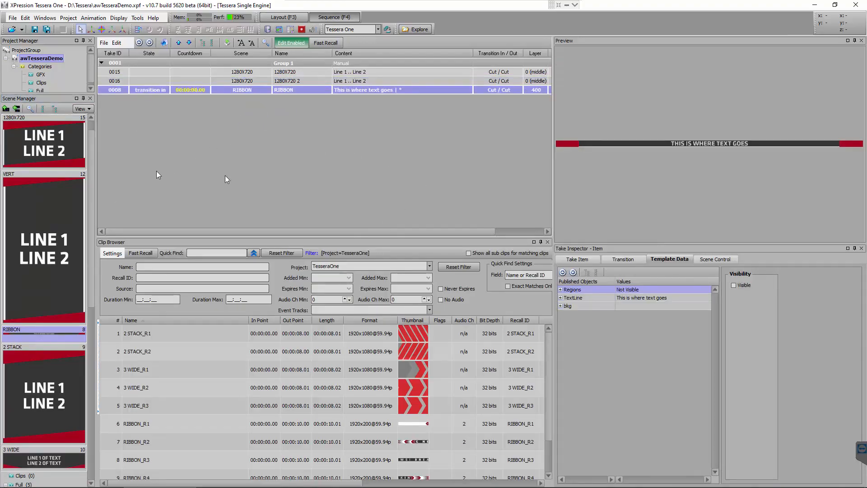
Check the RIBBON scene's output in the Record Client using Input 2: Matrox X.mio3 2, and close the client.
{"action": "left_click", "coordinate": [315, 30]}
{"action": "left_click", "coordinate": [131, 78]}
{"action": "left_click", "coordinate": [130, 92]}
{"action": "left_click_drag", "start_coordinate": [215, 67], "coordinate": [274, 72]}
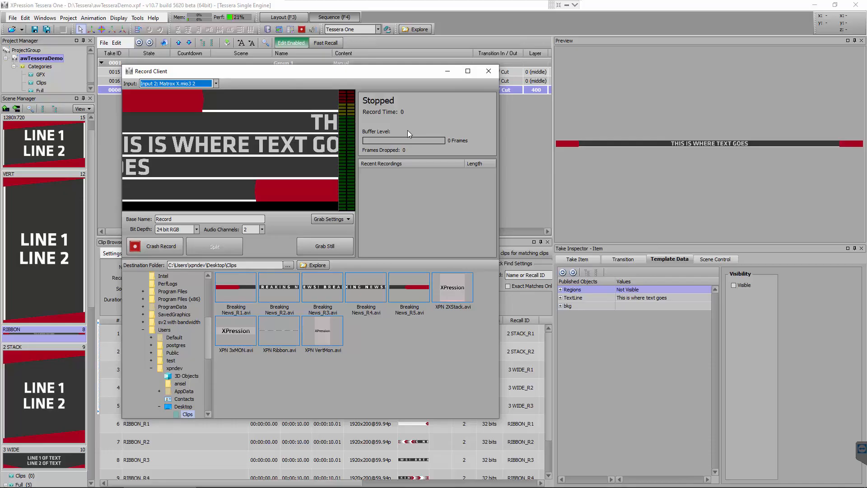
{"action": "left_click", "coordinate": [488, 71]}
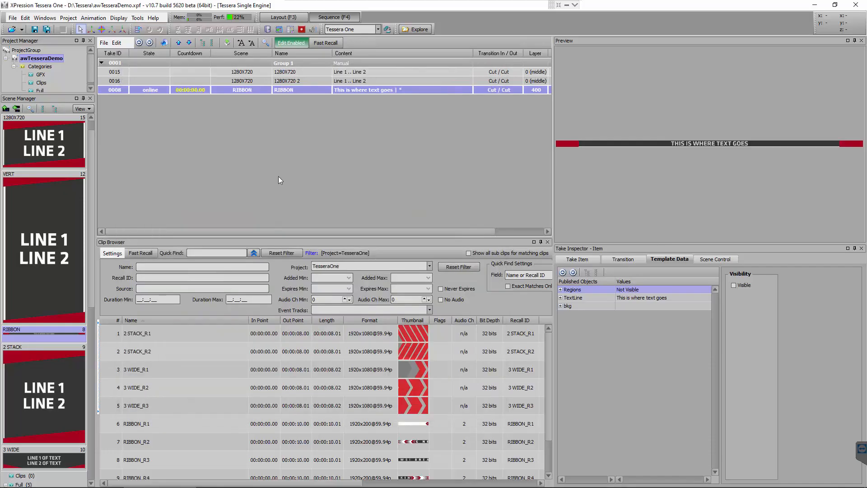
Open the VERT scene in the layout and add a new source region layout in the Tessera Region Mapper.
{"action": "left_click", "coordinate": [284, 17]}
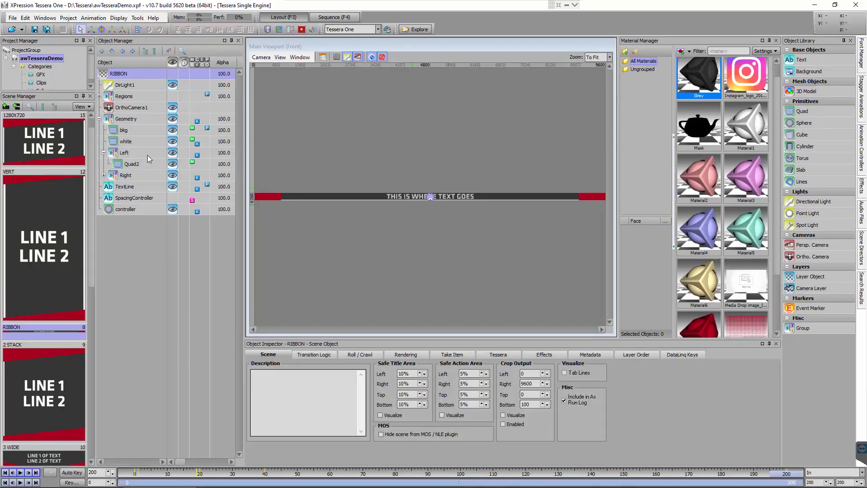
{"action": "left_click", "coordinate": [18, 228]}
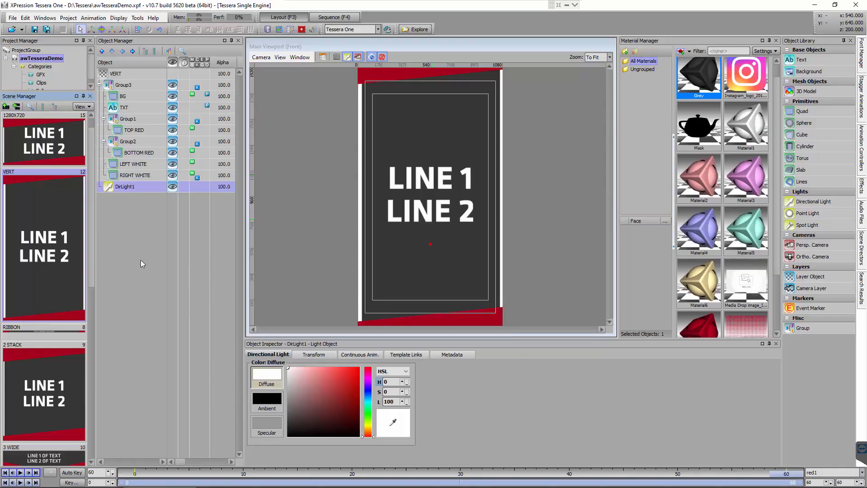
{"action": "left_click", "coordinate": [25, 18]}
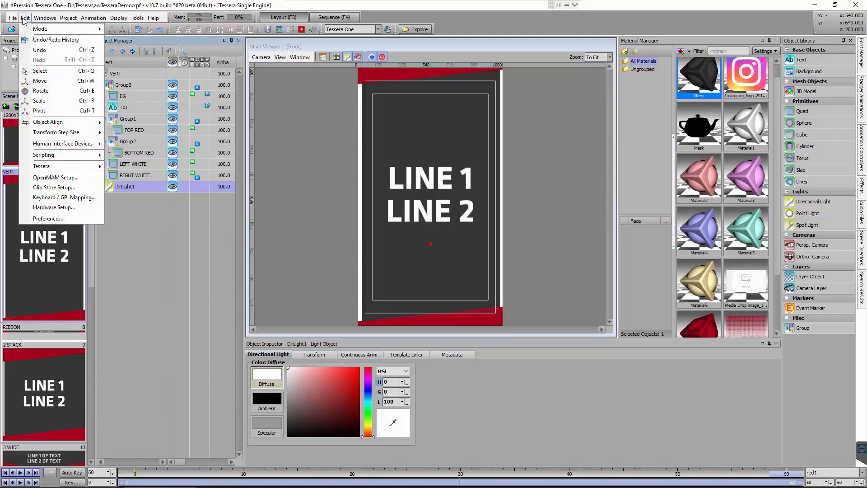
{"action": "mouse_move", "coordinate": [58, 166]}
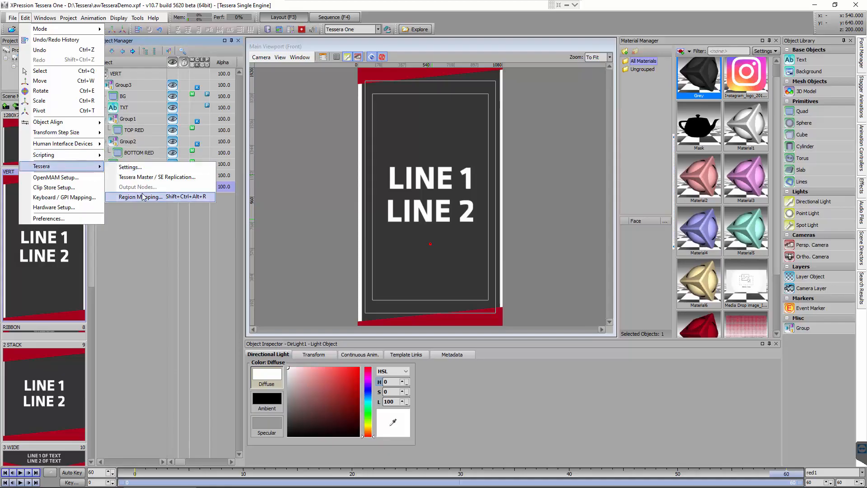
{"action": "left_click", "coordinate": [145, 197]}
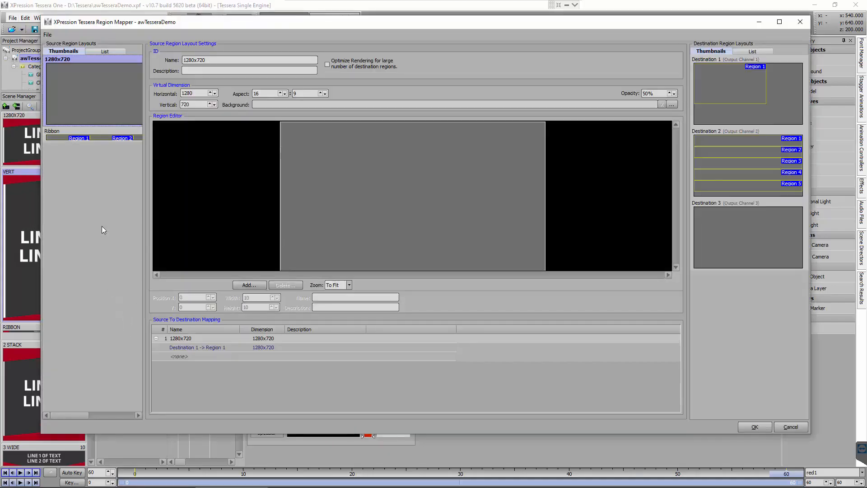
{"action": "right_click", "coordinate": [76, 167]}
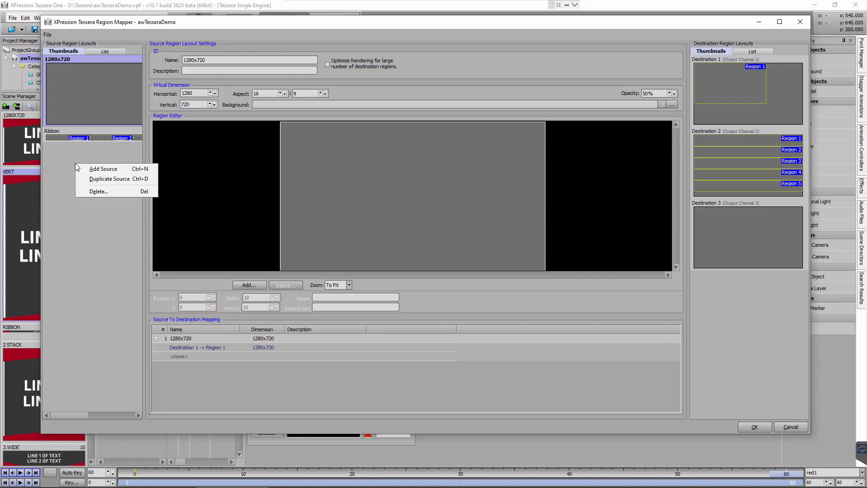
{"action": "left_click", "coordinate": [104, 169]}
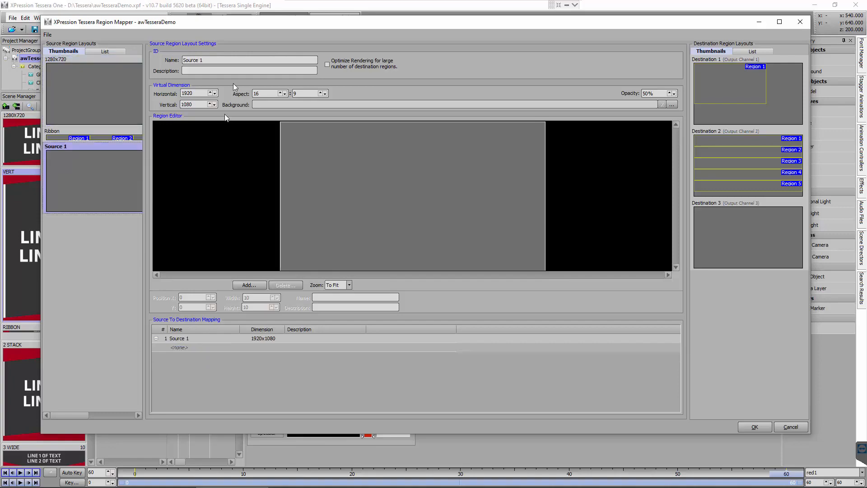
Name the new source layout VERT and set its virtual dimension to 1080 horizontal by 1920 vertical.
{"action": "double_click", "coordinate": [215, 60]}
{"action": "type", "text": "VERT"}
{"action": "double_click", "coordinate": [199, 93]}
{"action": "type", "text": "1080"}
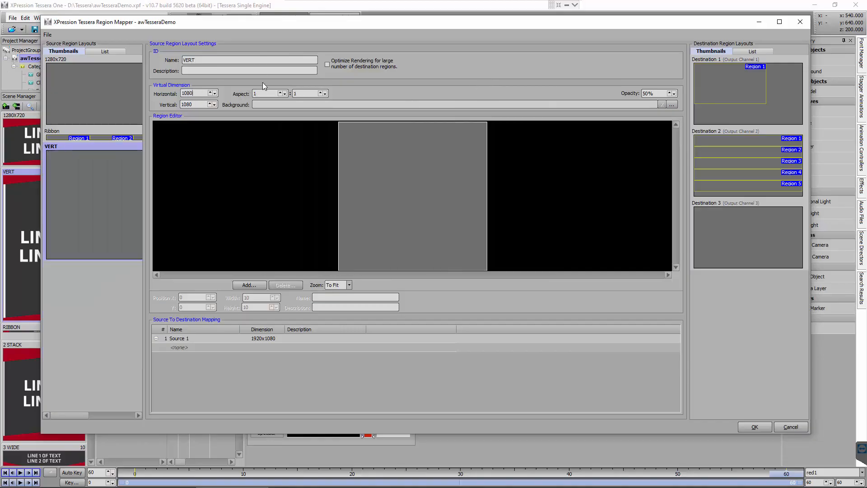
{"action": "key", "text": "Tab"}
{"action": "type", "text": "1920"}
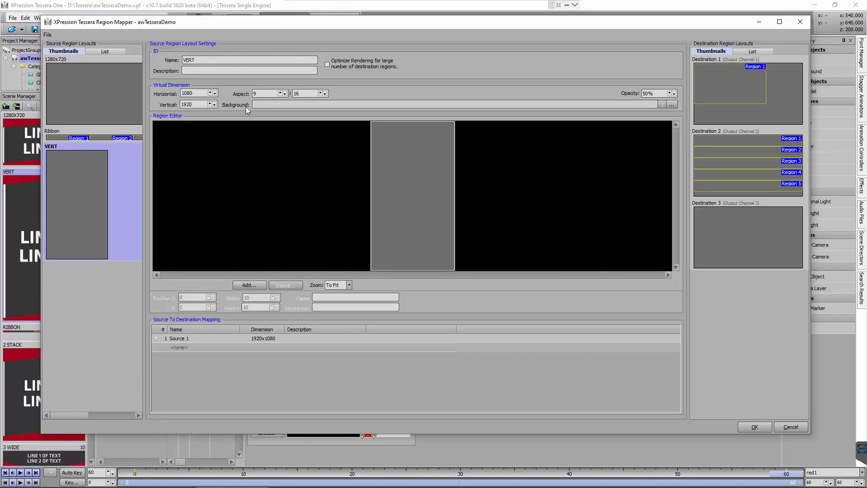
Add a 1920 by 1080 region to Destination 3 and set its rotation to 90 degrees.
{"action": "left_click", "coordinate": [717, 218]}
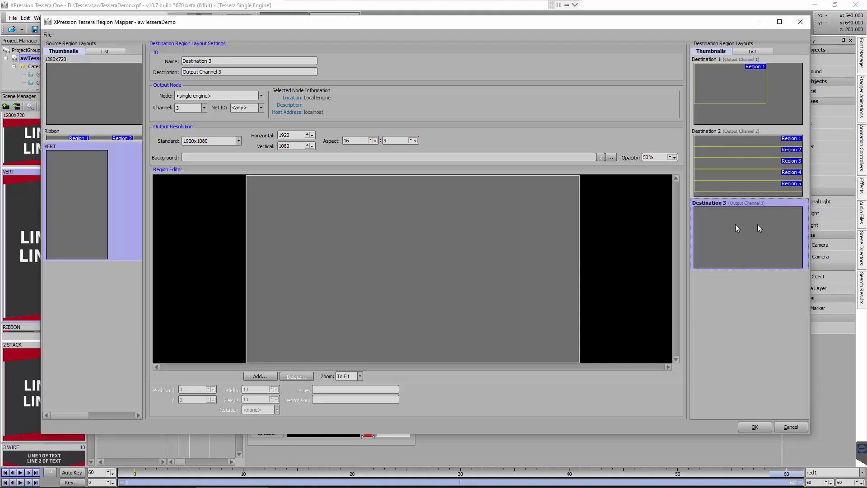
{"action": "left_click", "coordinate": [261, 377]}
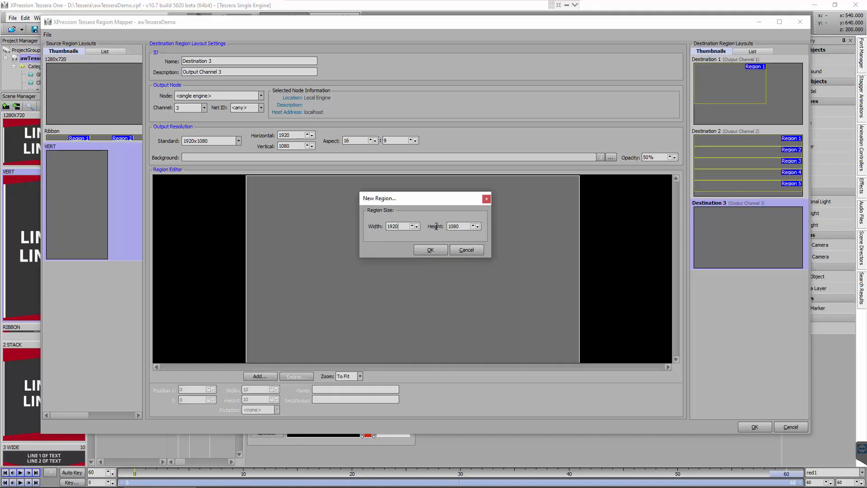
{"action": "left_click", "coordinate": [430, 251]}
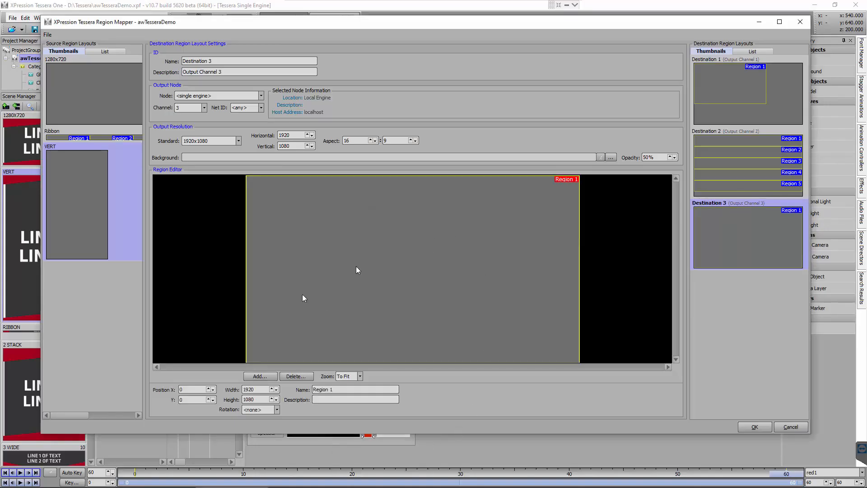
{"action": "left_click", "coordinate": [277, 409]}
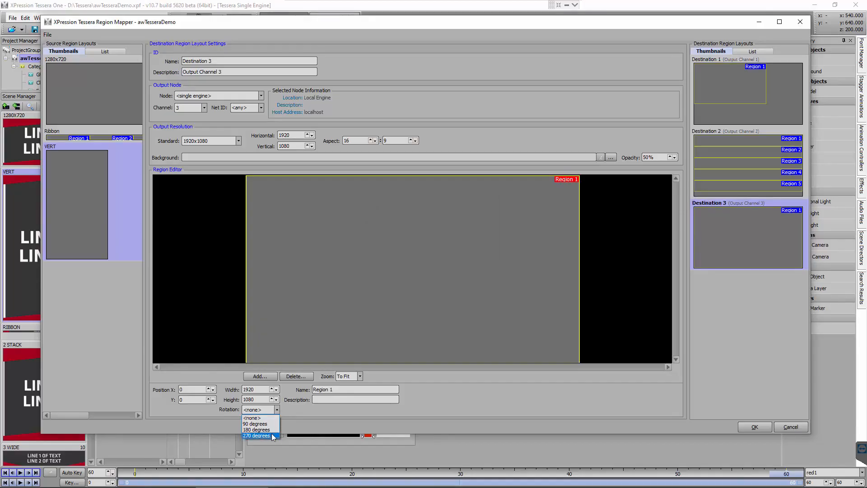
{"action": "left_click", "coordinate": [262, 424]}
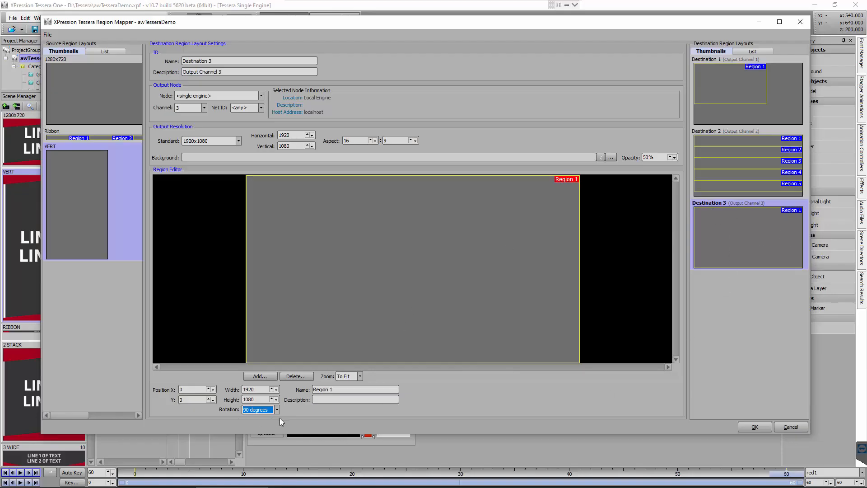
Map the VERT source layout to Region 1 of Destination 3 and accept the region map.
{"action": "left_click", "coordinate": [83, 186]}
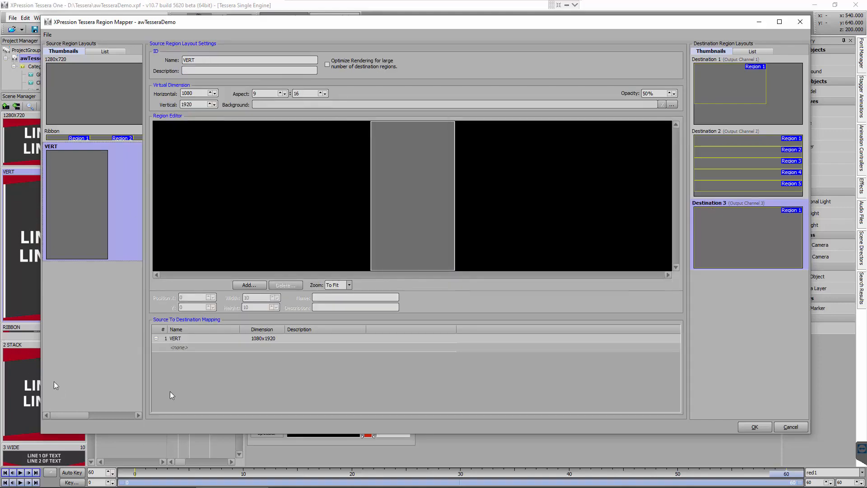
{"action": "left_click", "coordinate": [182, 346]}
{"action": "left_click", "coordinate": [209, 348]}
{"action": "scroll", "coordinate": [215, 382], "scroll_direction": "down", "scroll_amount": 1}
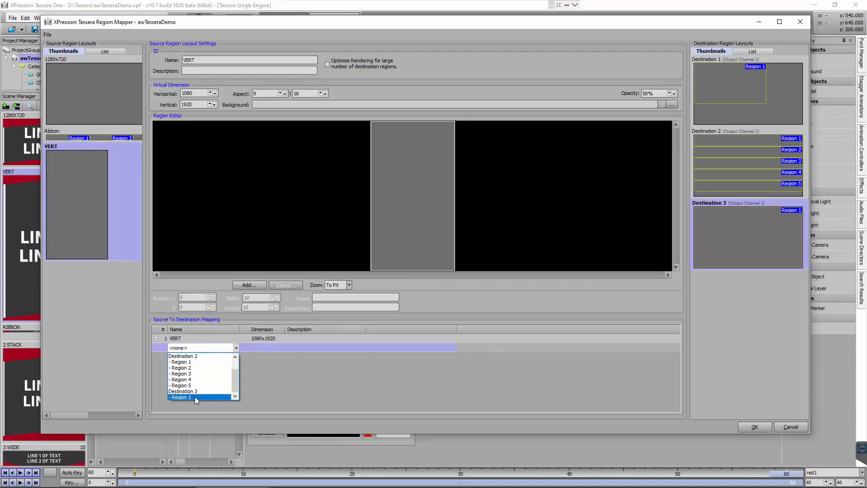
{"action": "left_click", "coordinate": [195, 398]}
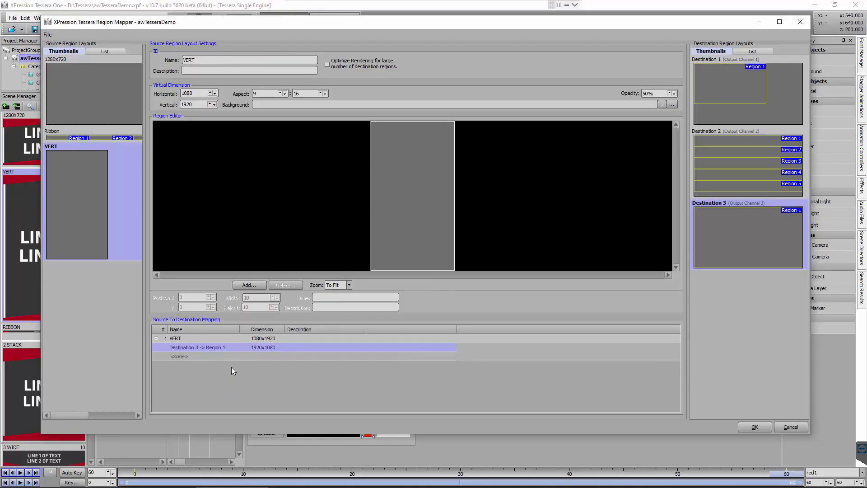
{"action": "left_click", "coordinate": [750, 428]}
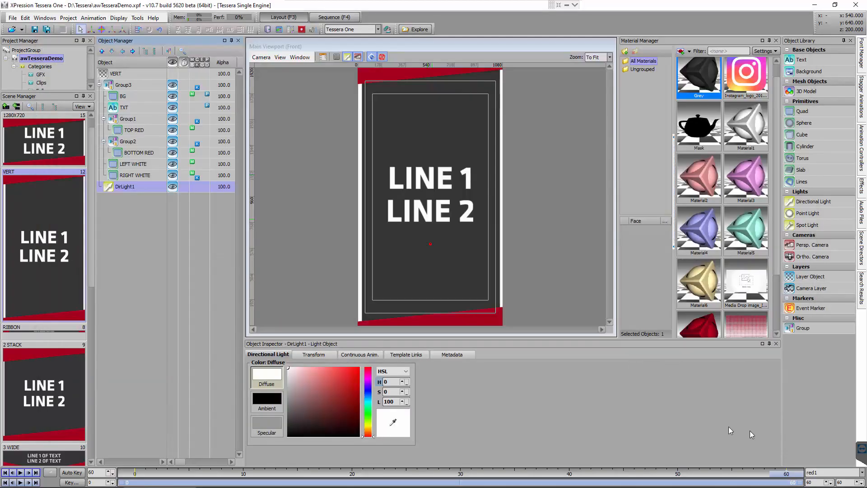
Assign VERT as the Tessera source template of the VERT scene.
{"action": "left_click", "coordinate": [47, 271]}
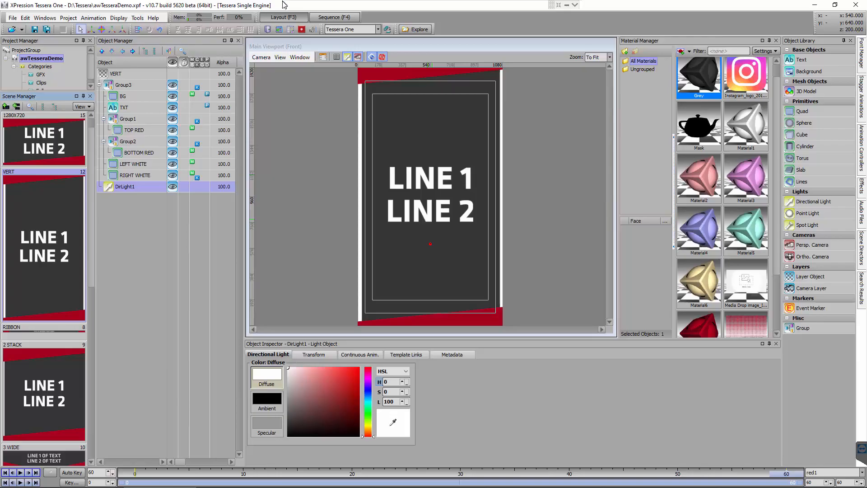
{"action": "left_click", "coordinate": [153, 73]}
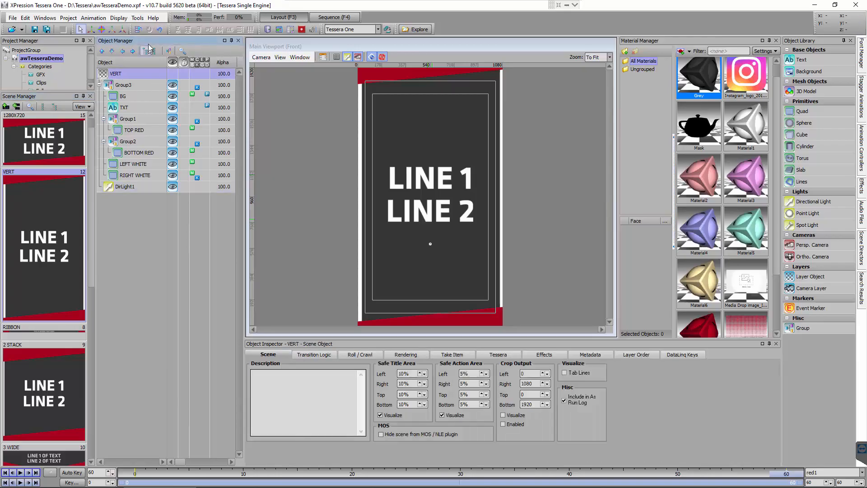
{"action": "left_click", "coordinate": [510, 353]}
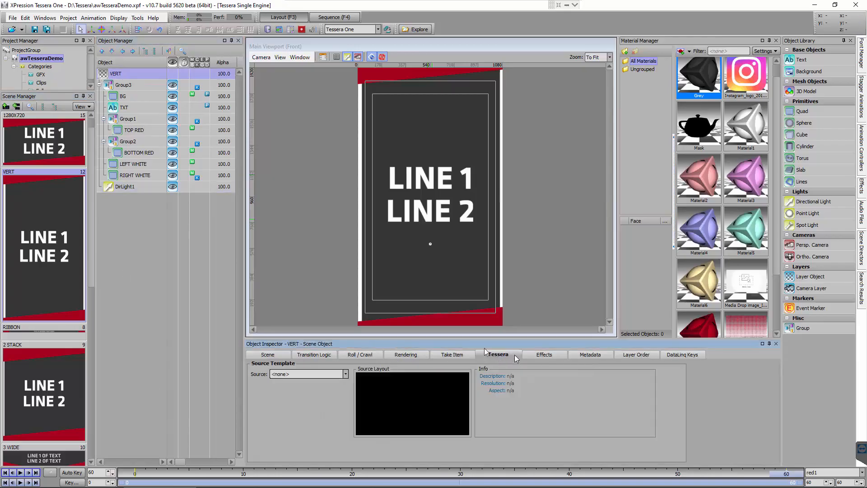
{"action": "left_click", "coordinate": [345, 374]}
{"action": "left_click", "coordinate": [281, 400]}
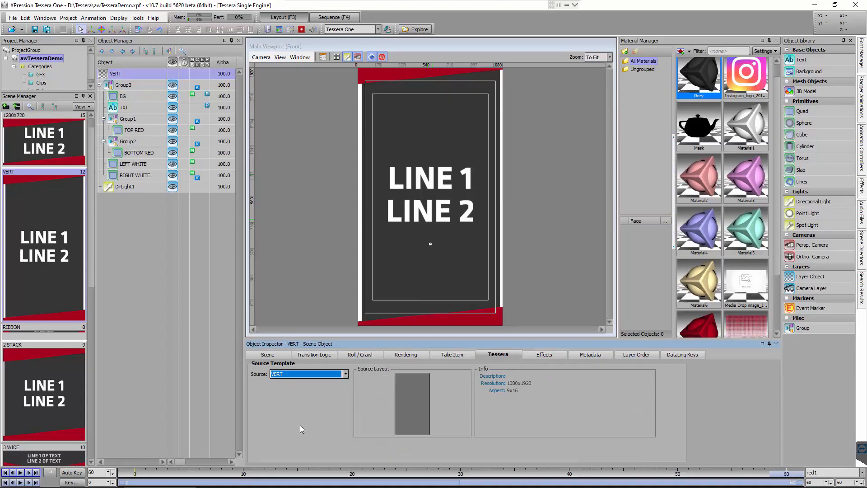
Add the VERT scene to Group 1 in the sequence and take it online.
{"action": "left_click", "coordinate": [281, 30]}
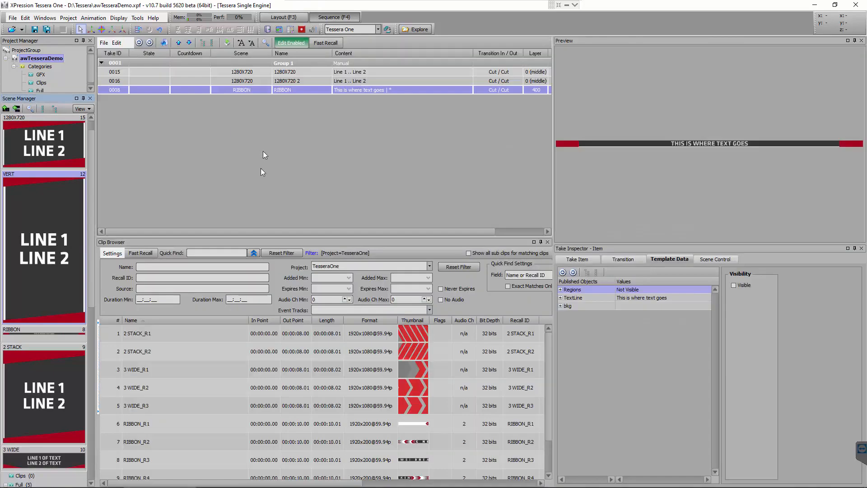
{"action": "left_click_drag", "start_coordinate": [261, 168], "coordinate": [268, 131]}
{"action": "double_click", "coordinate": [147, 98]}
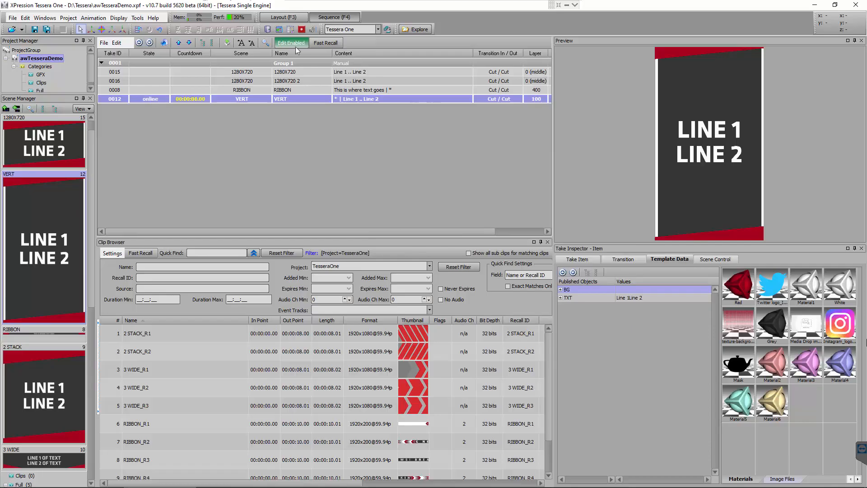
Check the VERT scene's rotated output in the Record Client using Input 1: Matrox X.mio3 1.
{"action": "left_click", "coordinate": [301, 29]}
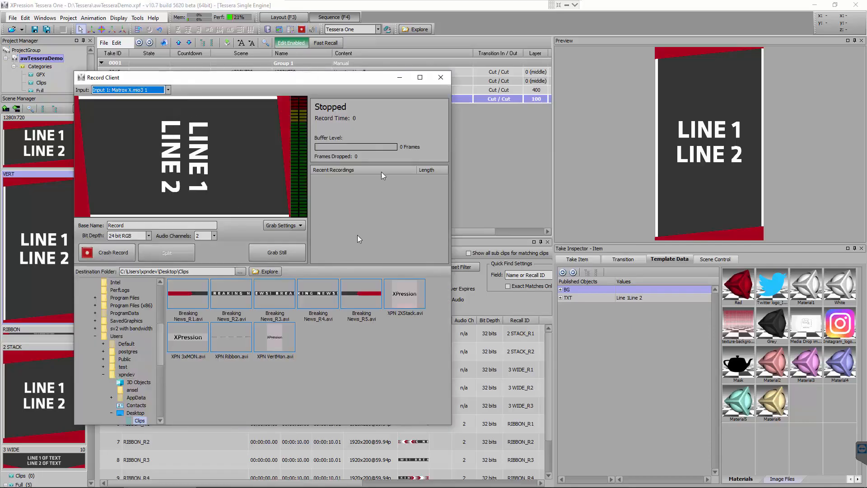
{"action": "left_click_drag", "start_coordinate": [305, 81], "coordinate": [402, 74]}
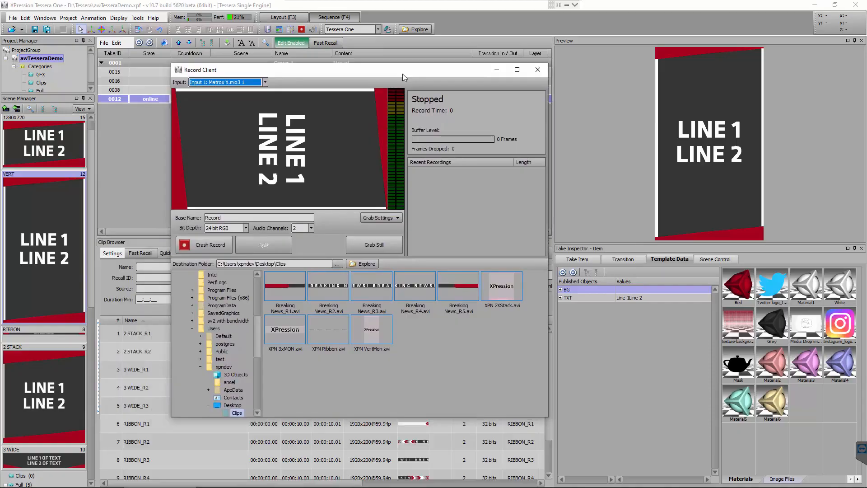